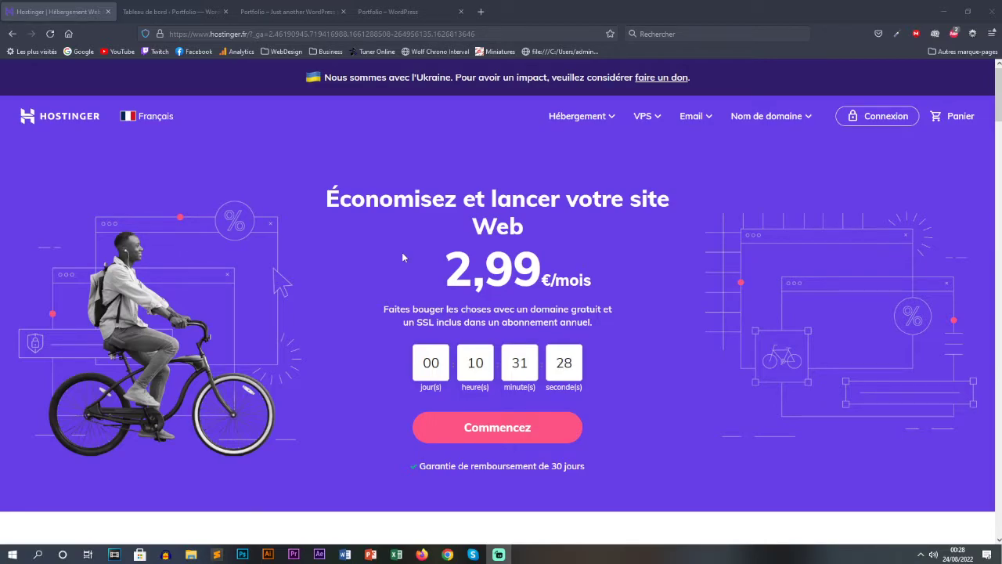
# Step: Examine the prices and included features of Hostinger's three web hosting plans, including storage and the free domain
pyautogui.scroll(-6, 401, 252)
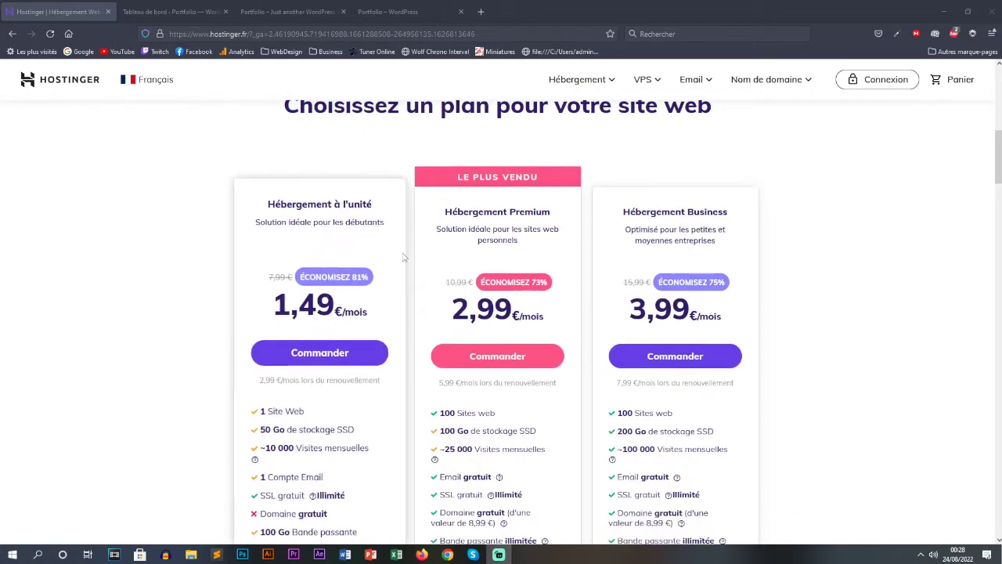
pyautogui.scroll(-1, 169, 209)
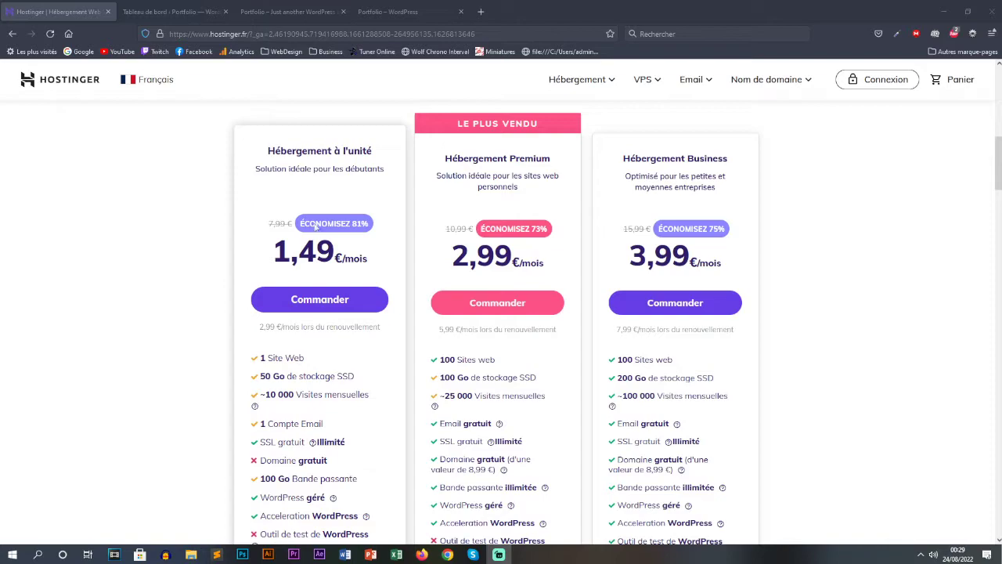
pyautogui.moveTo(328, 364); pyautogui.dragTo(279, 361)
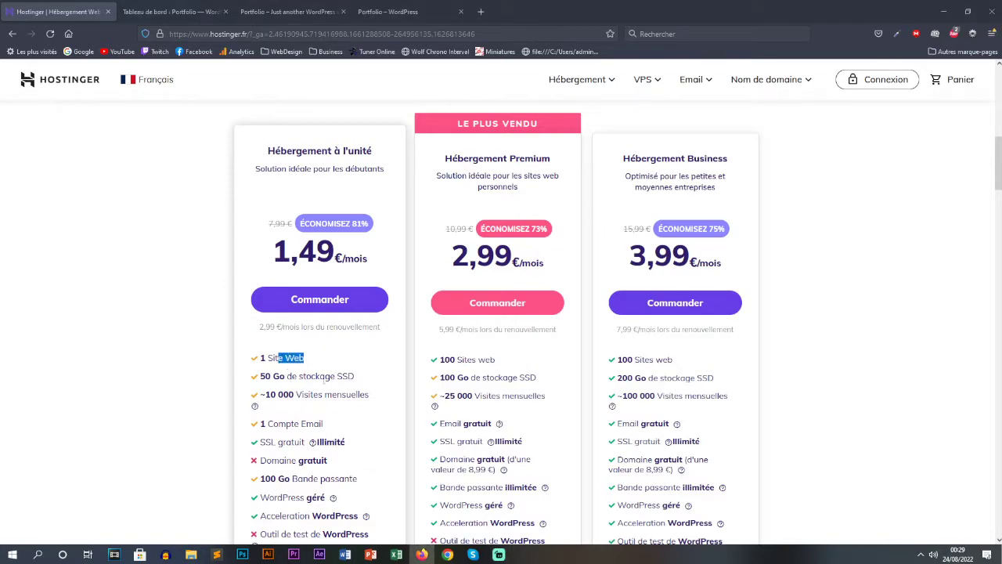
pyautogui.doubleClick(317, 377)
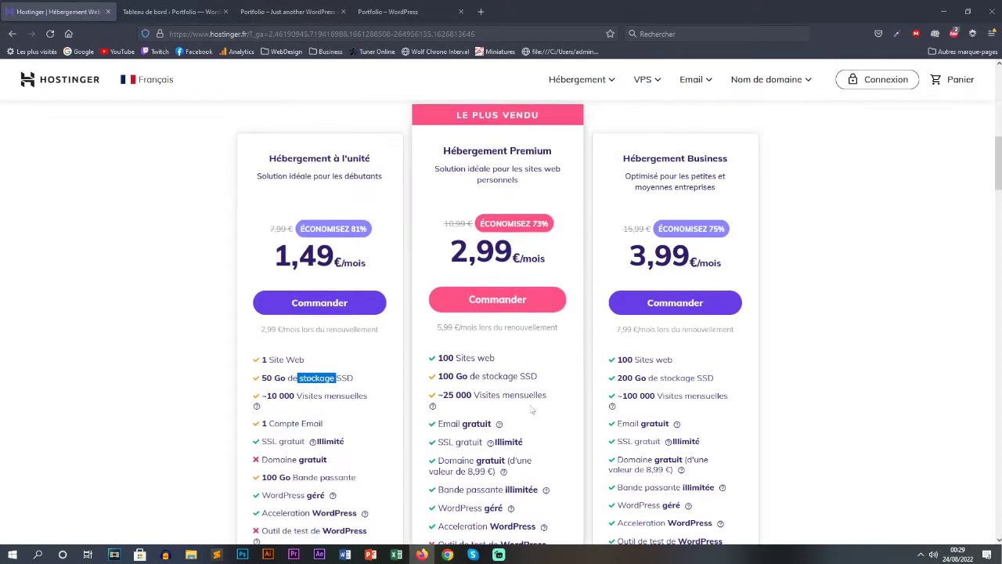
pyautogui.scroll(-2, 277, 391)
pyautogui.moveTo(259, 356); pyautogui.dragTo(360, 357)
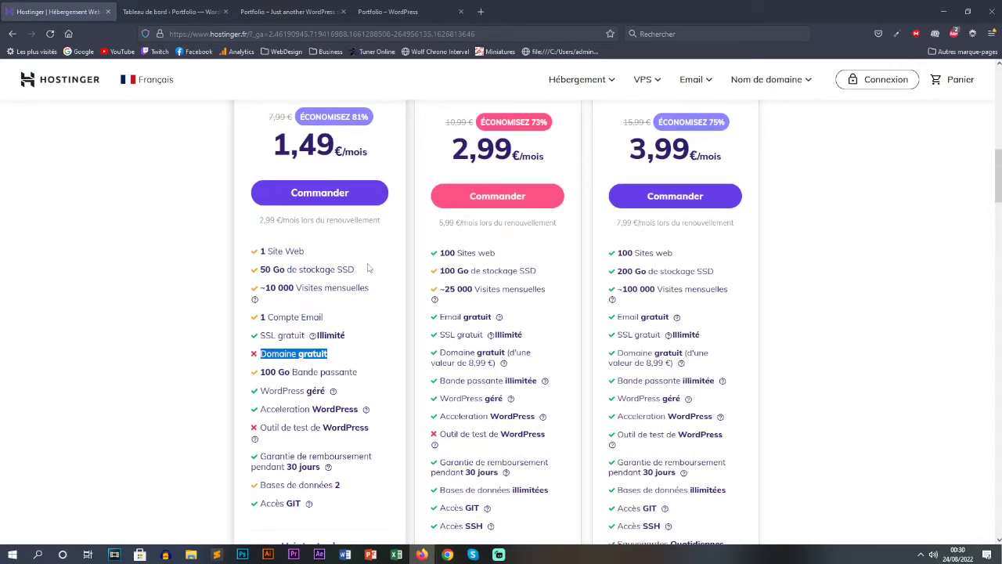
pyautogui.scroll(2, 368, 267)
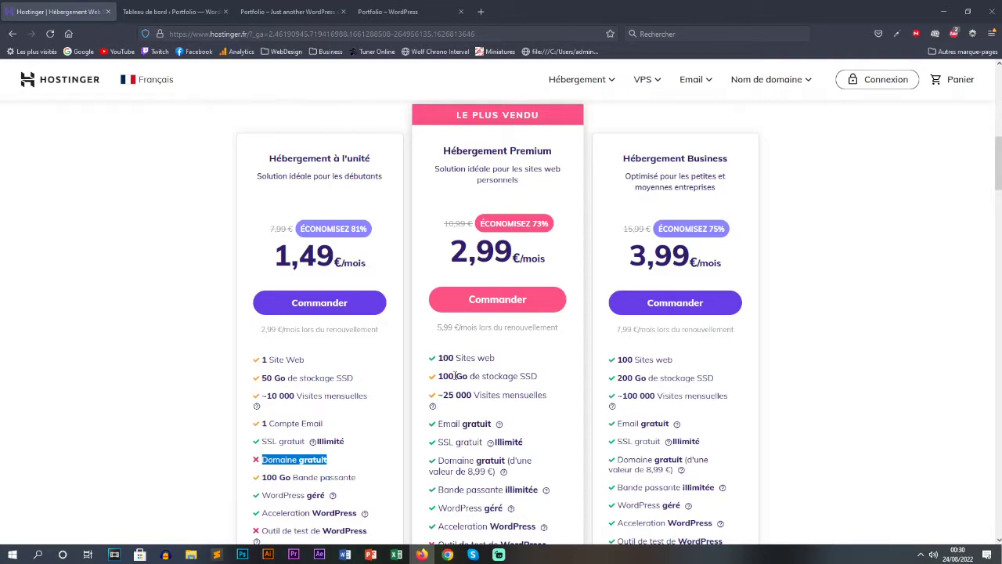
pyautogui.scroll(-3, 454, 376)
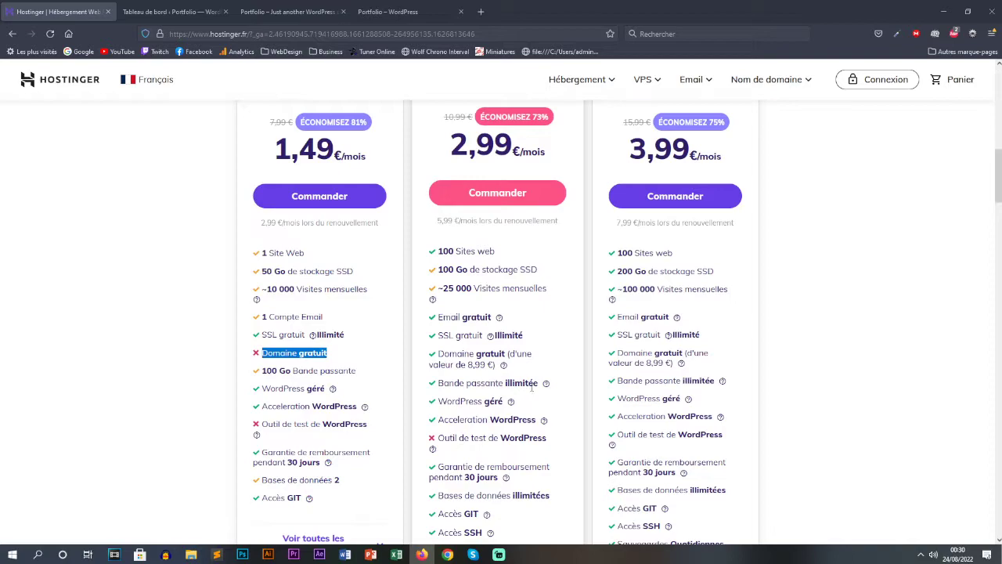
# Step: Order the Hébergement Premium plan and choose the 12-month period
pyautogui.moveTo(451, 145); pyautogui.dragTo(523, 151)
pyautogui.click(508, 188)
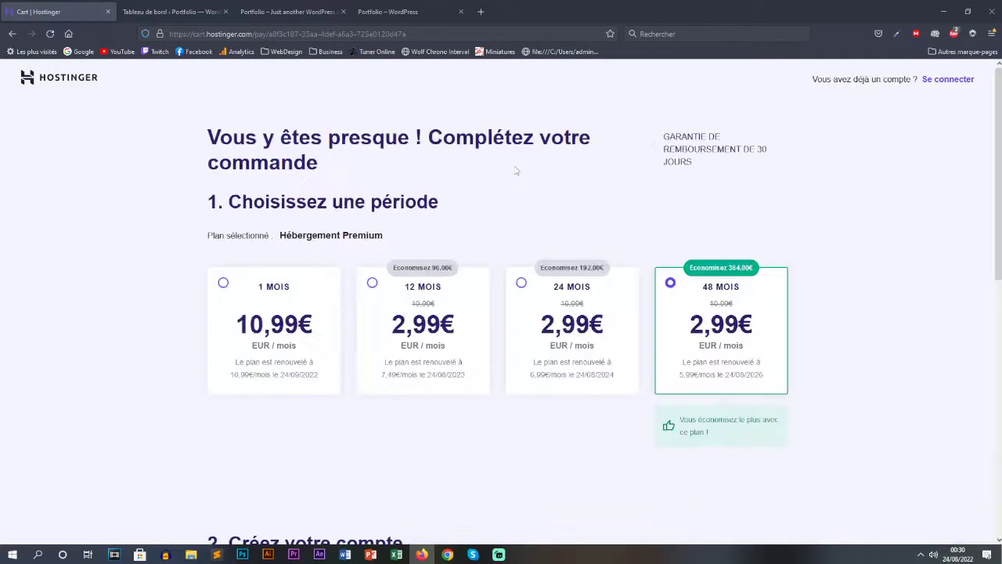
pyautogui.click(387, 285)
# Step: Apply the promotional code HACKINGSEO to the hosting order
pyautogui.scroll(-6, 433, 301)
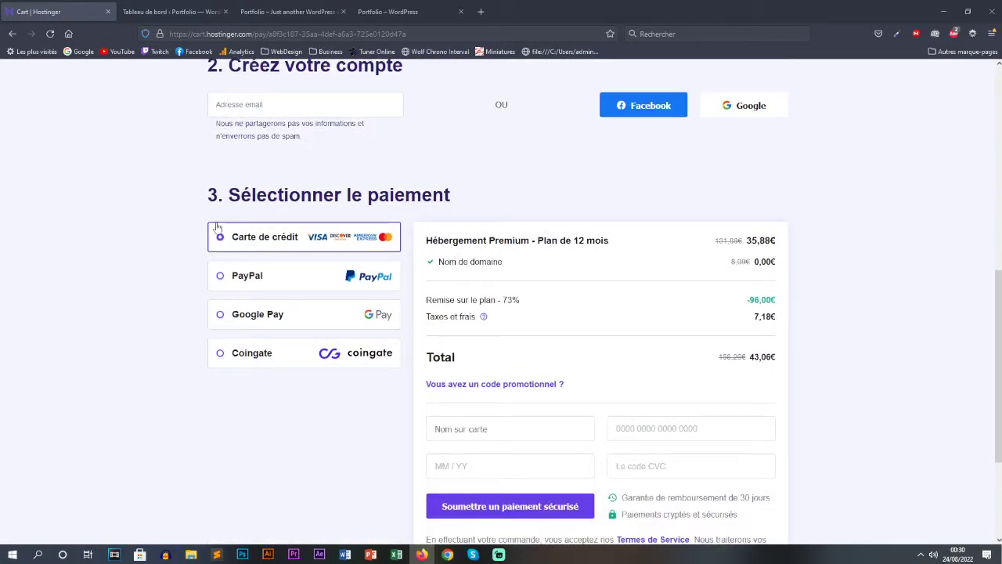
pyautogui.scroll(-1, 487, 416)
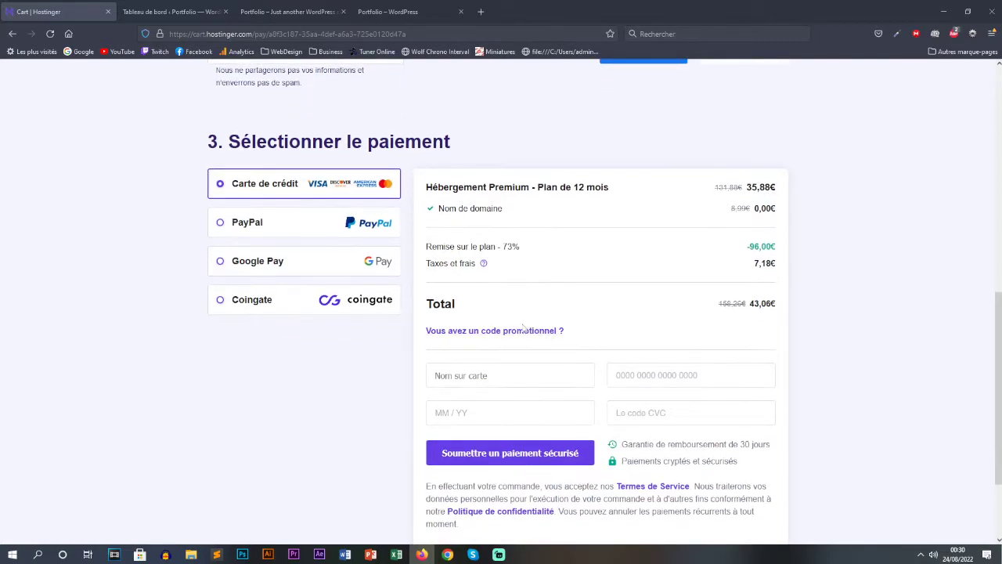
pyautogui.click(525, 330)
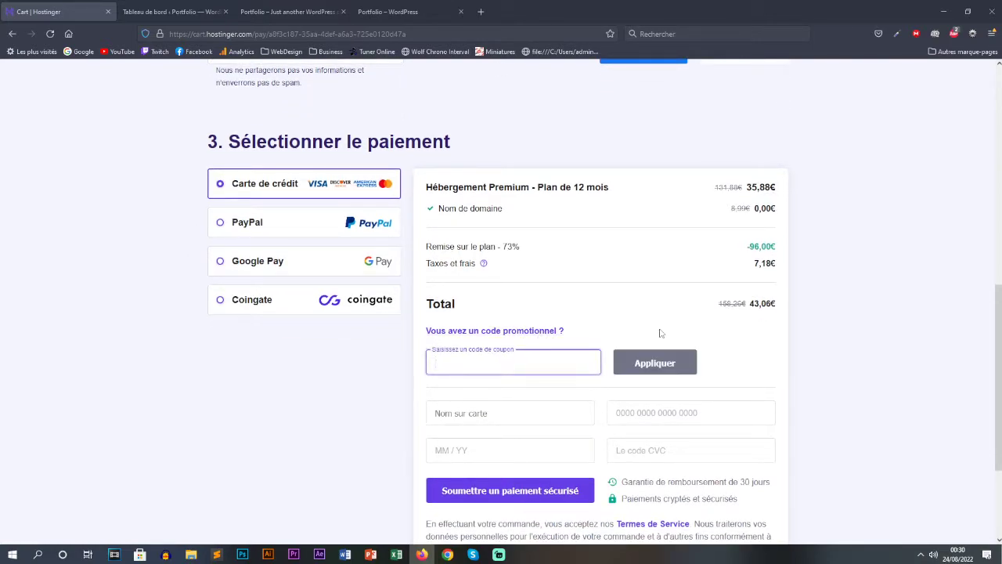
pyautogui.write('HACKINGSEO')
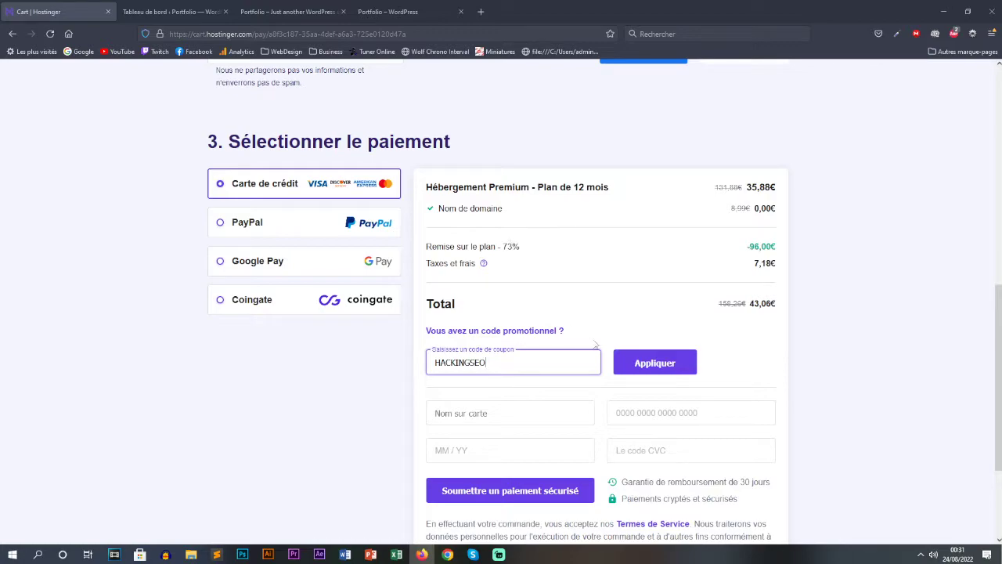
pyautogui.click(634, 360)
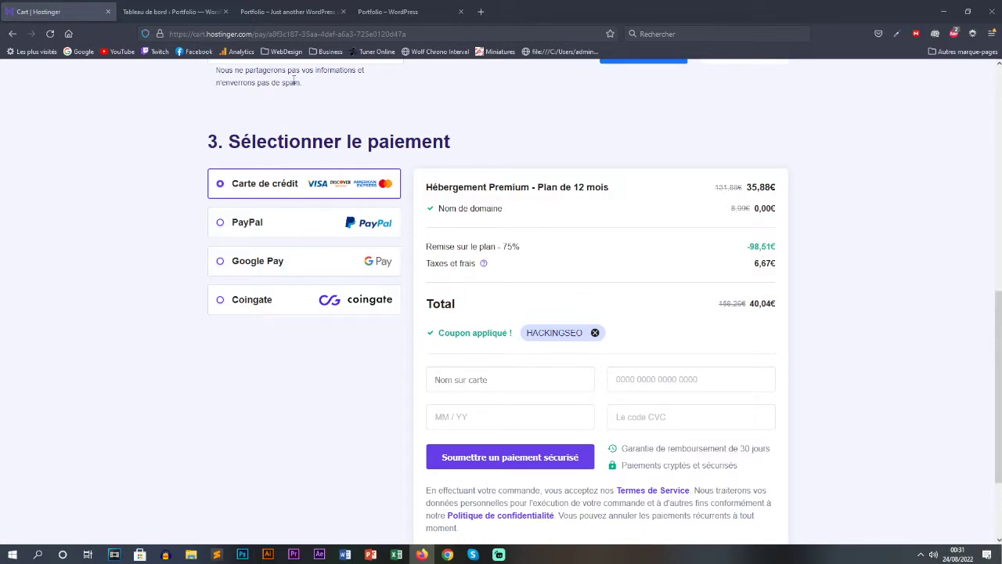
# Step: Switch to the WordPress site's public Portfolio page and look over its grid of projects
pyautogui.click(153, 12)
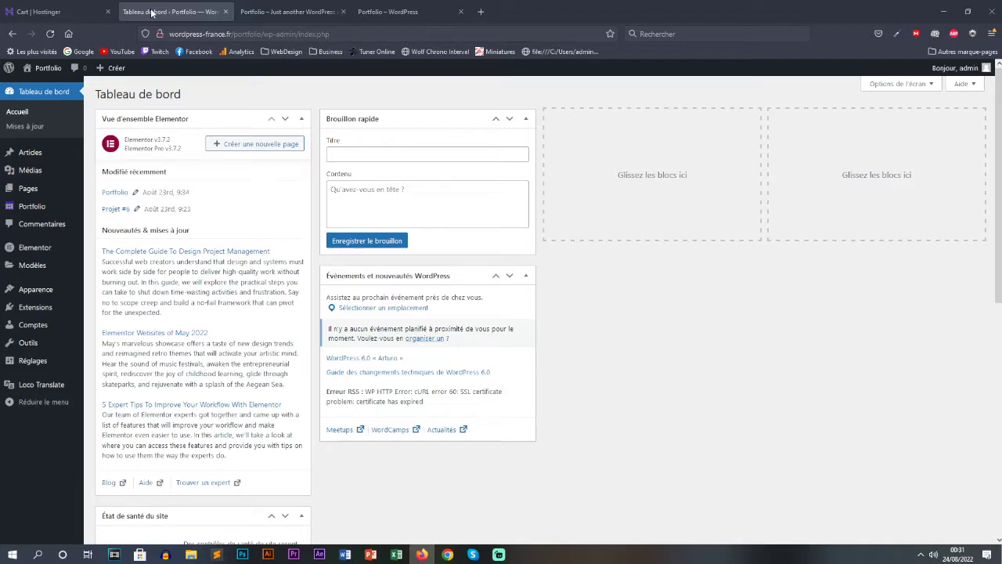
pyautogui.click(287, 12)
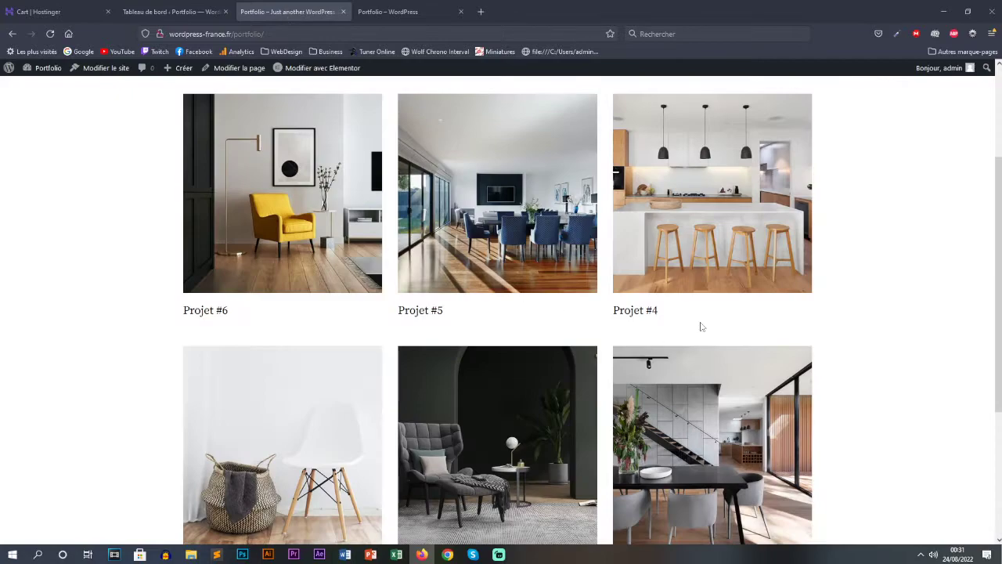
pyautogui.scroll(2, 539, 176)
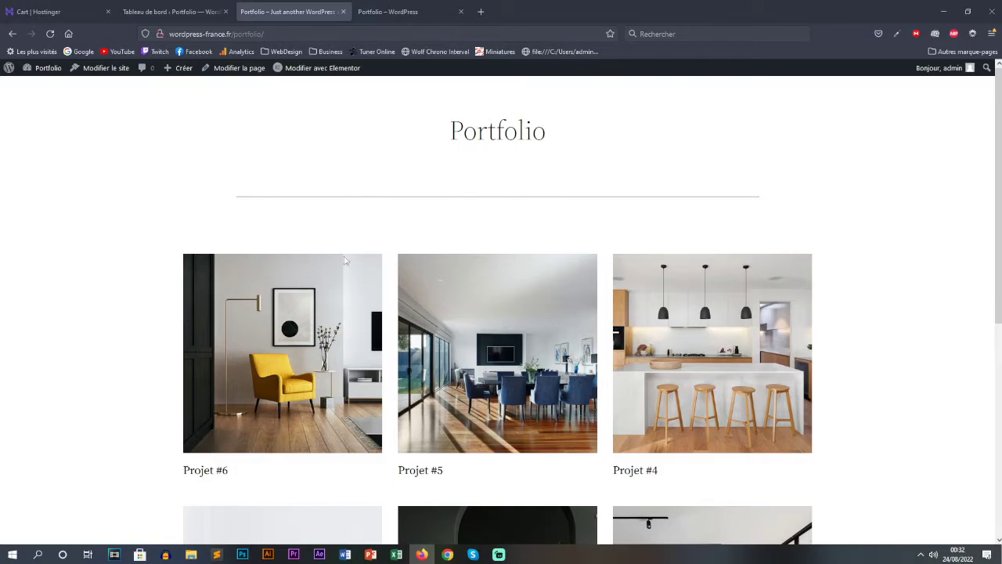
pyautogui.scroll(-3, 689, 313)
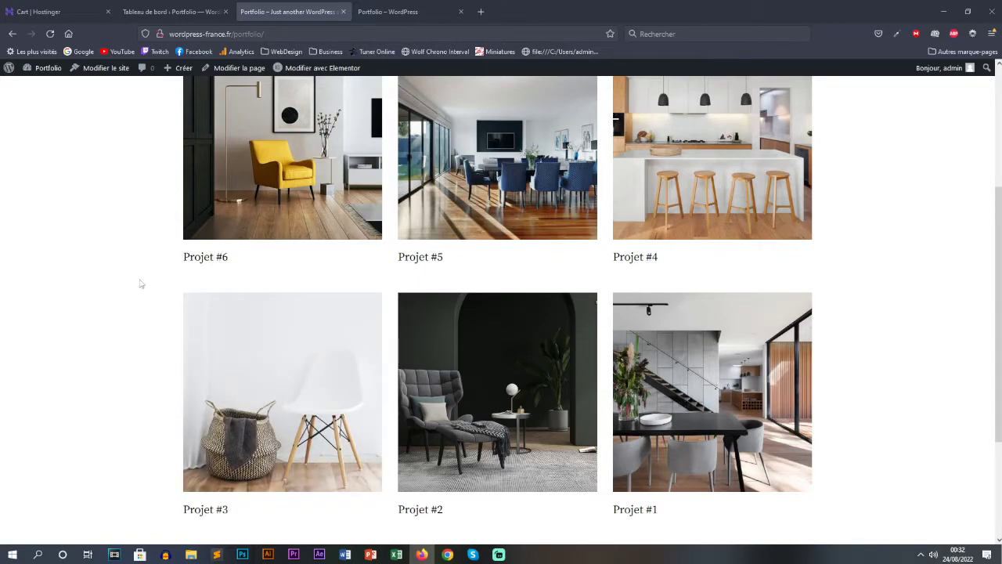
pyautogui.scroll(1, 587, 202)
pyautogui.scroll(2, 587, 202)
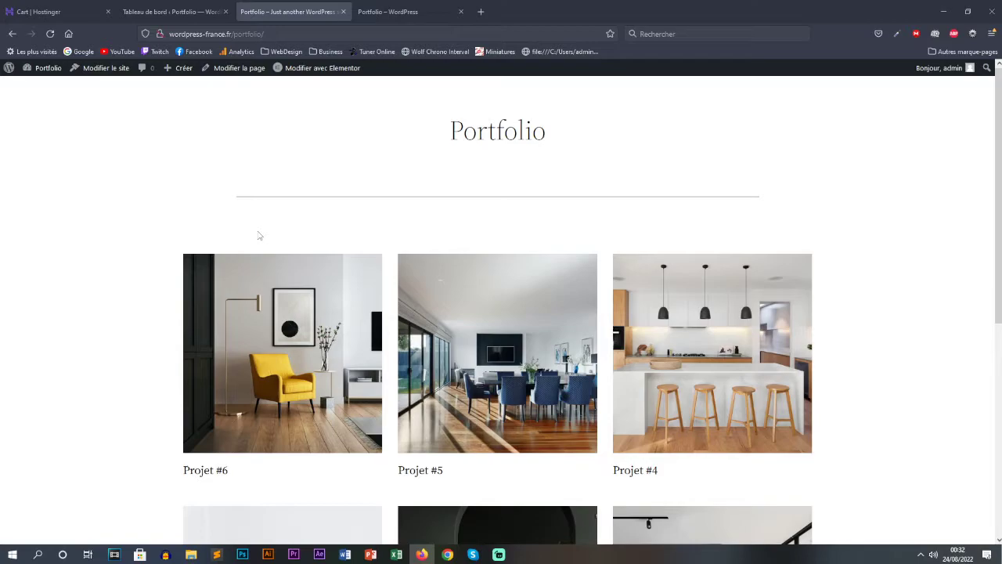
# Step: Enlarge the Projet #5 image in the lightbox, browse forward through the following project images, and close it
pyautogui.moveTo(727, 354)
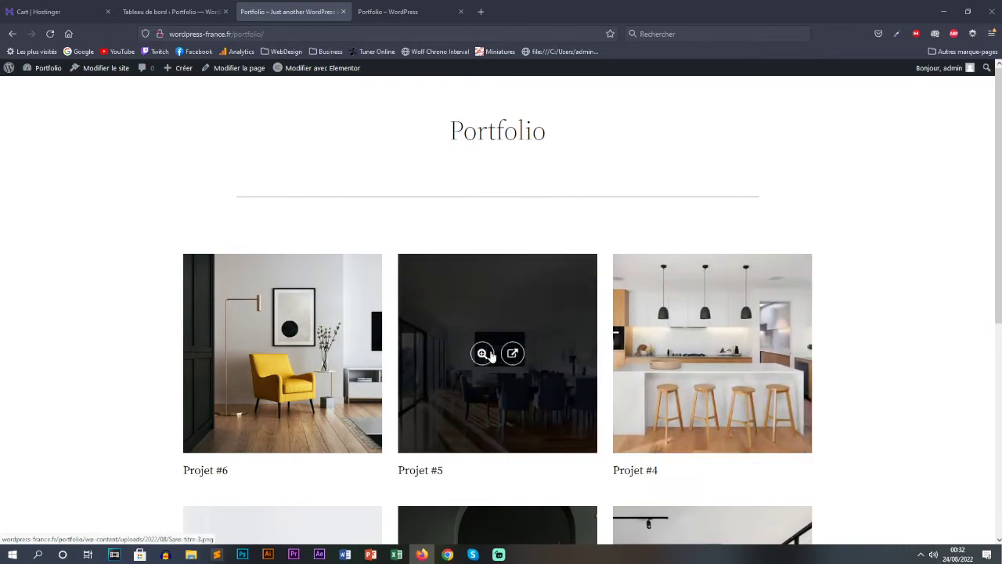
pyautogui.click(488, 353)
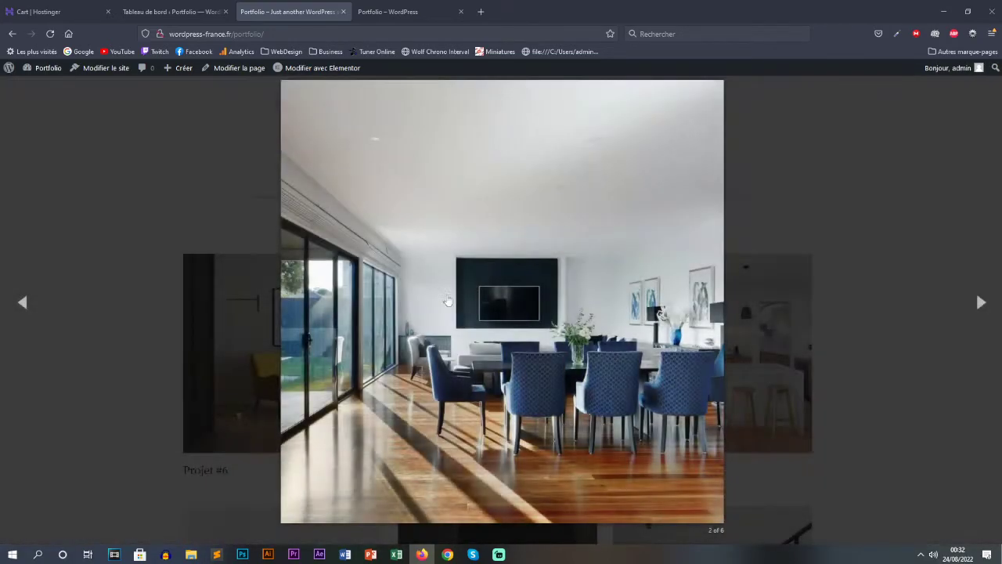
pyautogui.click(980, 303)
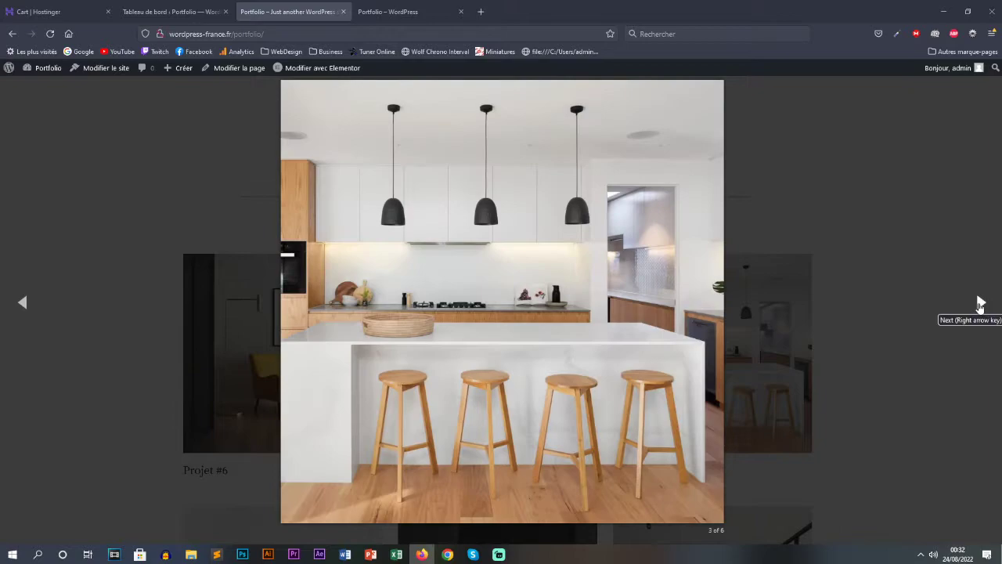
pyautogui.click(979, 303)
pyautogui.click(979, 303)
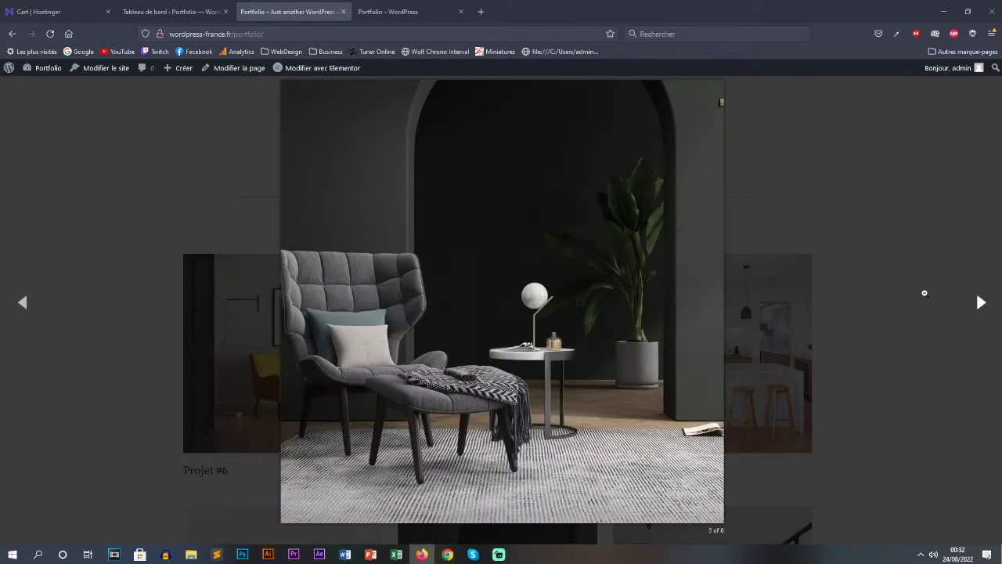
pyautogui.click(926, 295)
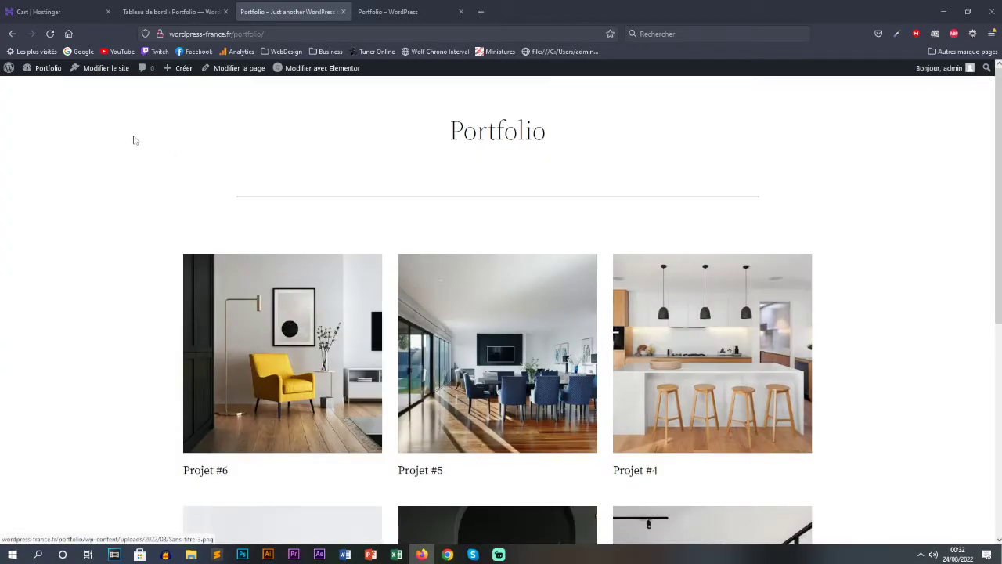
# Step: View the Projet #6 detail page and return to the Portfolio page
pyautogui.scroll(-1, 133, 140)
pyautogui.click(298, 299)
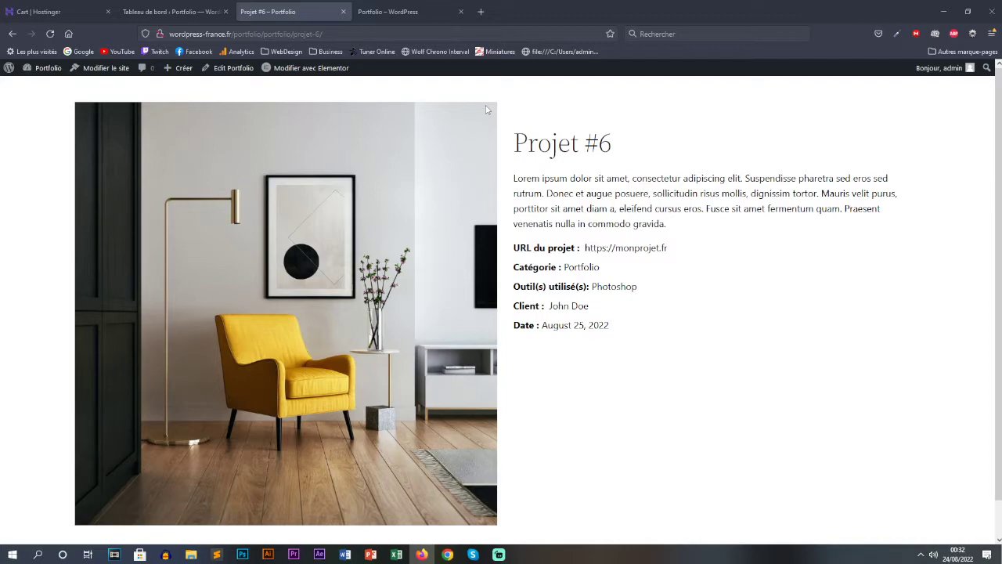
pyautogui.click(10, 30)
# Step: Switch to the WordPress dashboard and search the plugins available to install for "portfolio"
pyautogui.click(168, 12)
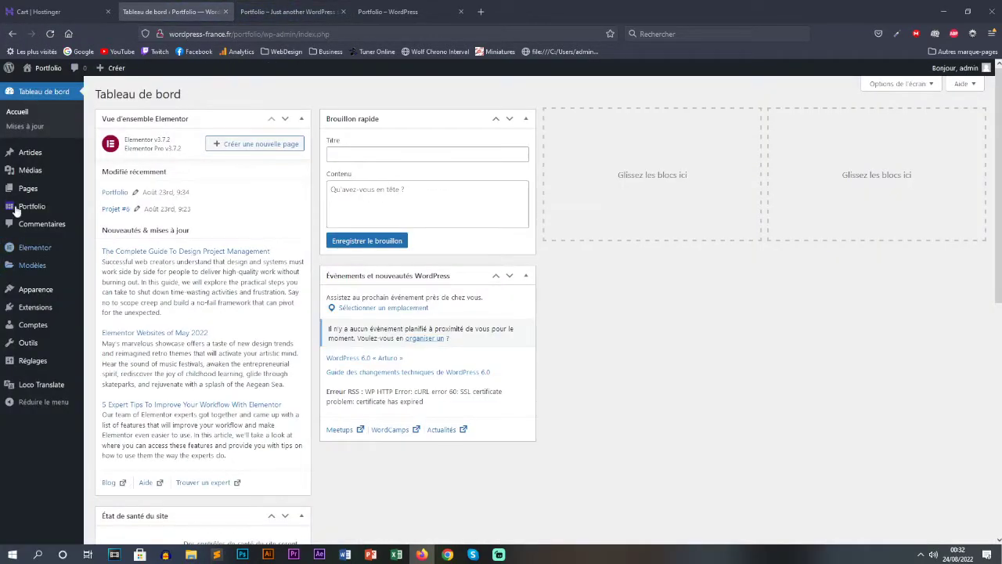
pyautogui.moveTo(63, 309)
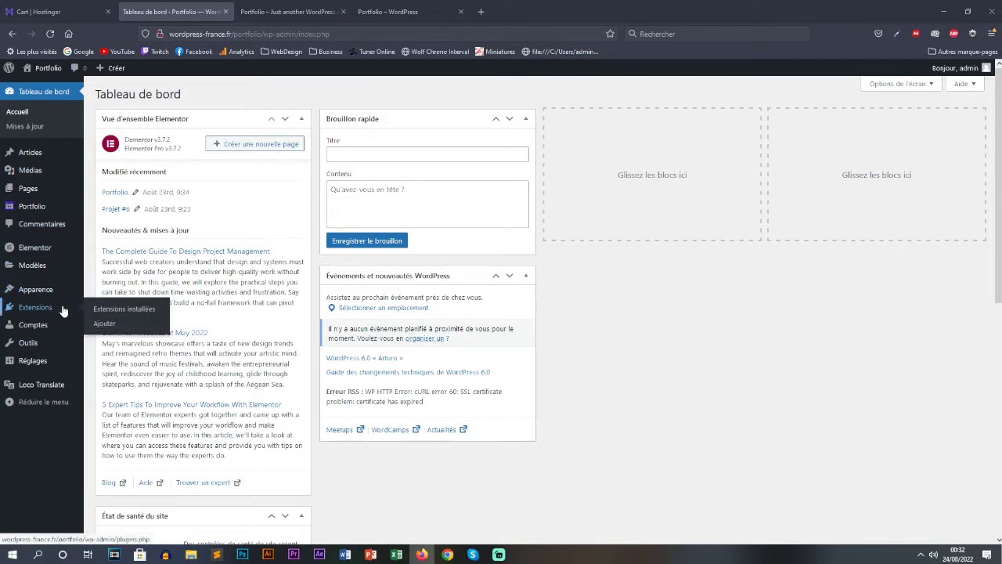
pyautogui.click(105, 324)
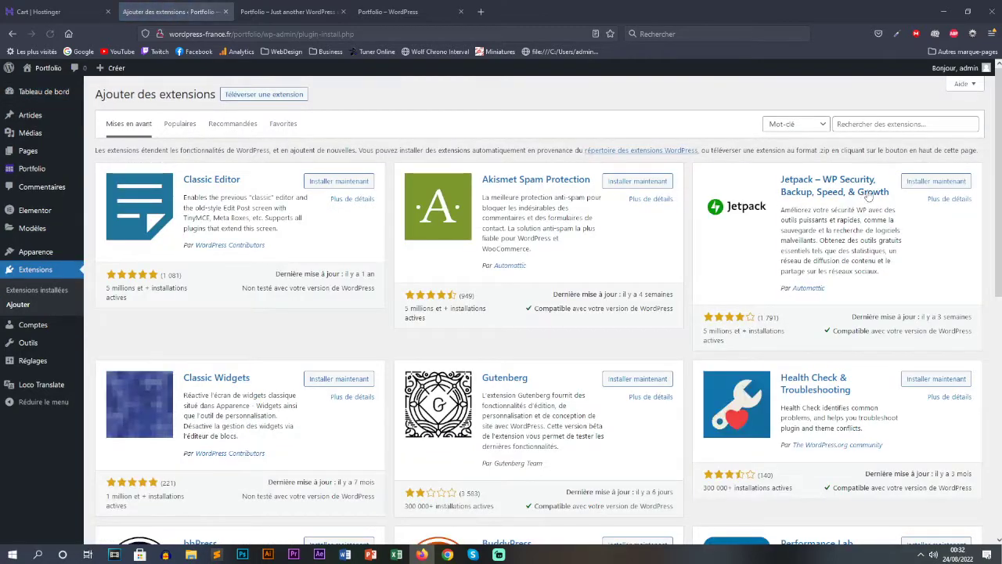
pyautogui.click(883, 126)
pyautogui.write('portfolio')
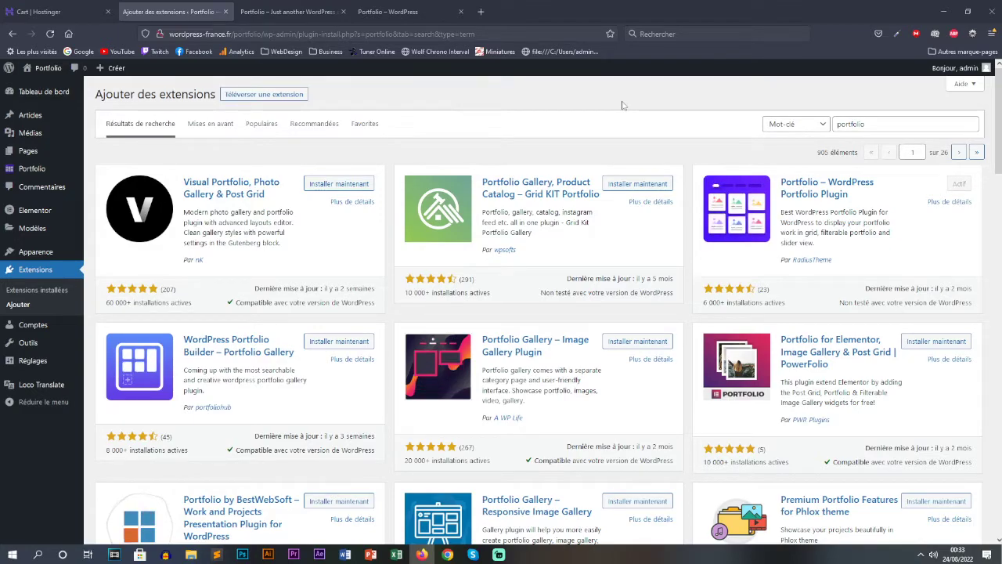
pyautogui.moveTo(894, 123); pyautogui.dragTo(624, 97)
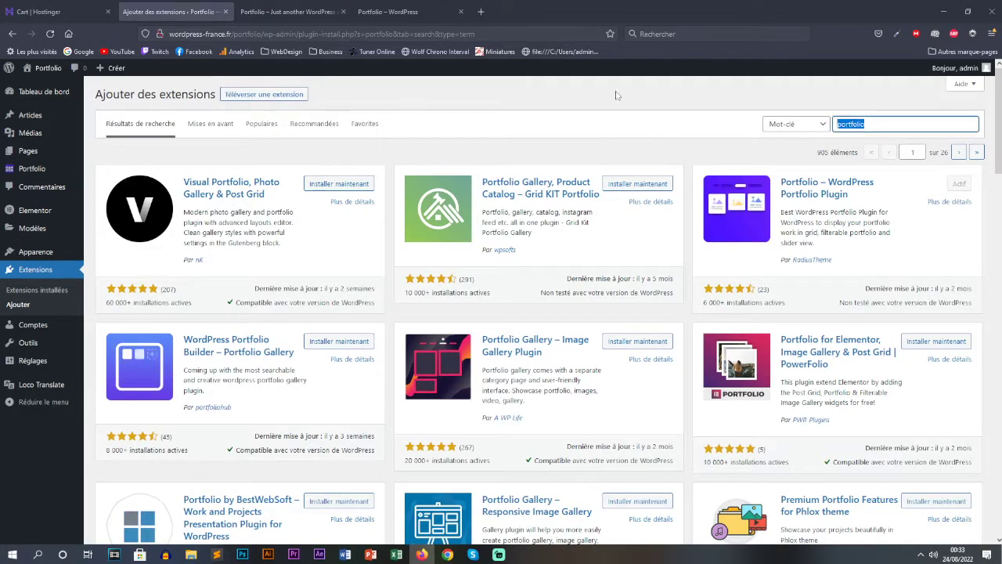
pyautogui.click(624, 97)
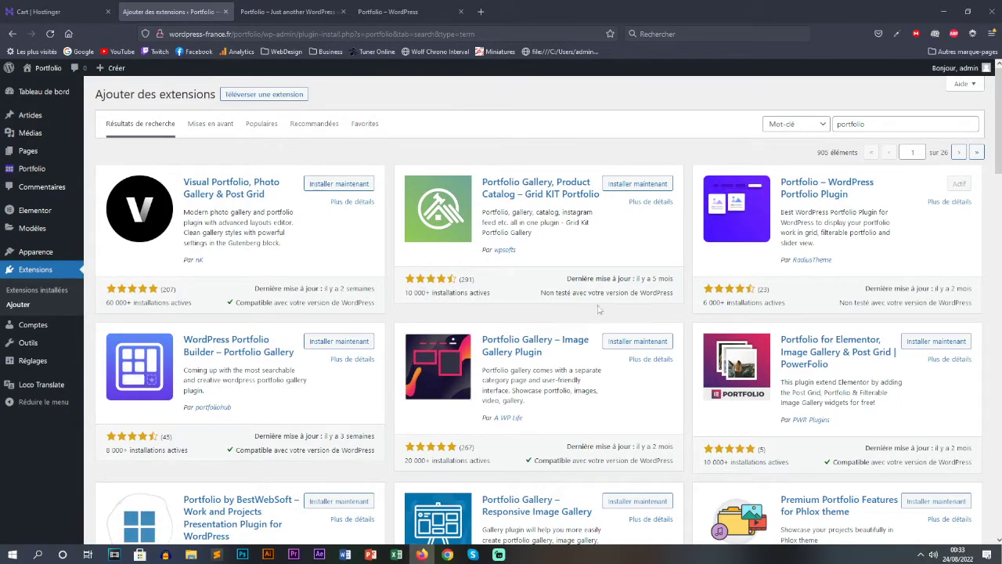
# Step: Open the details of the RadiusTheme Portfolio – WordPress Portfolio Plugin and skim its description
pyautogui.click(735, 207)
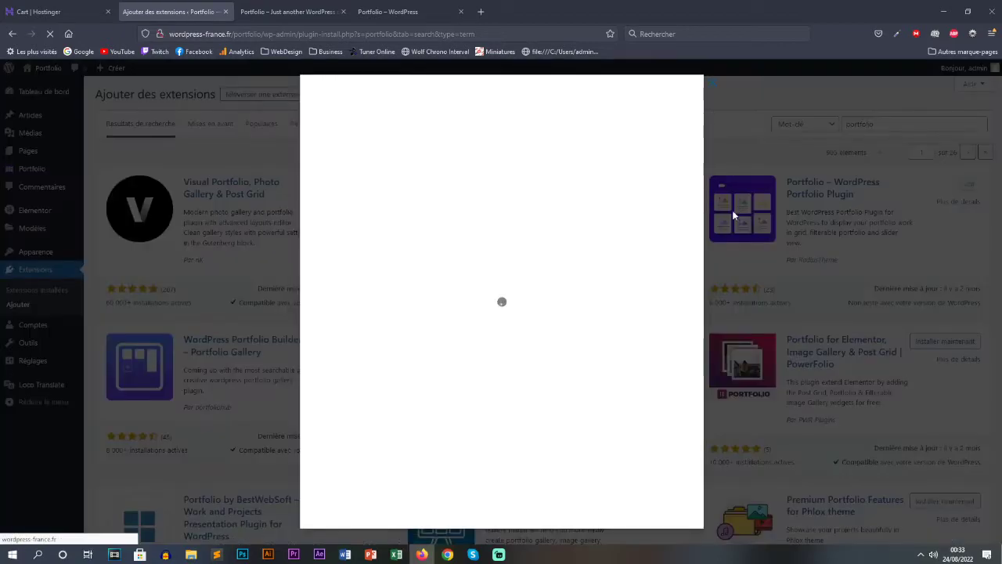
pyautogui.scroll(-6, 517, 290)
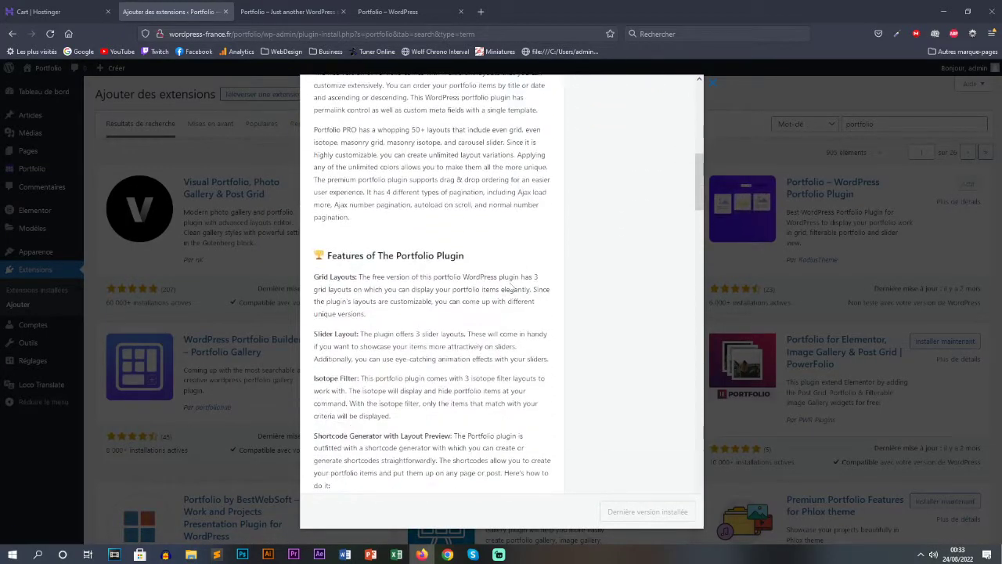
pyautogui.scroll(6, 507, 287)
pyautogui.scroll(3, 507, 288)
# Step: Examine the plugin's screenshots of the layouts, shortcode filtering, field selection and styling settings, and close the plugin details
pyautogui.click(521, 219)
pyautogui.scroll(-3, 517, 219)
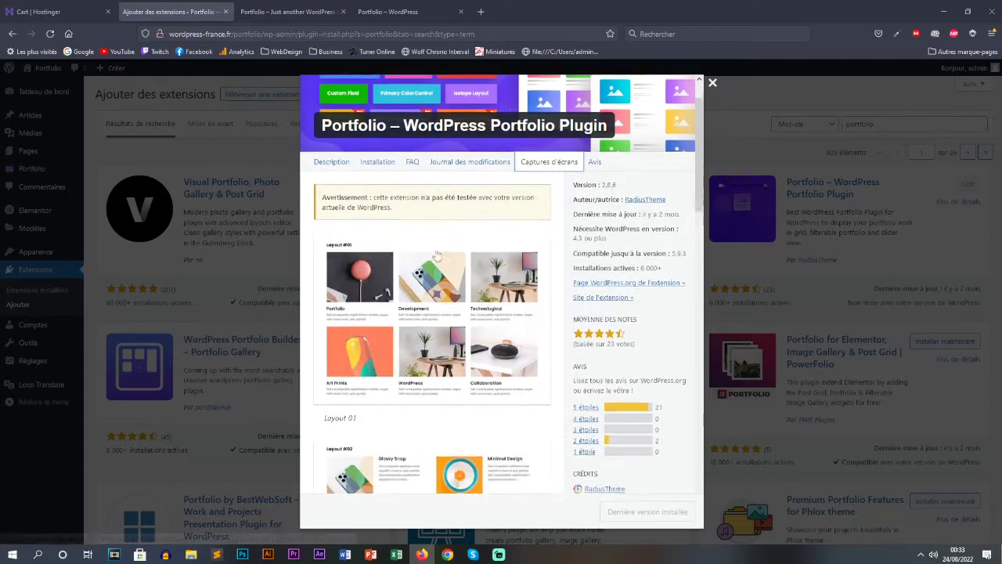
pyautogui.scroll(-5, 434, 257)
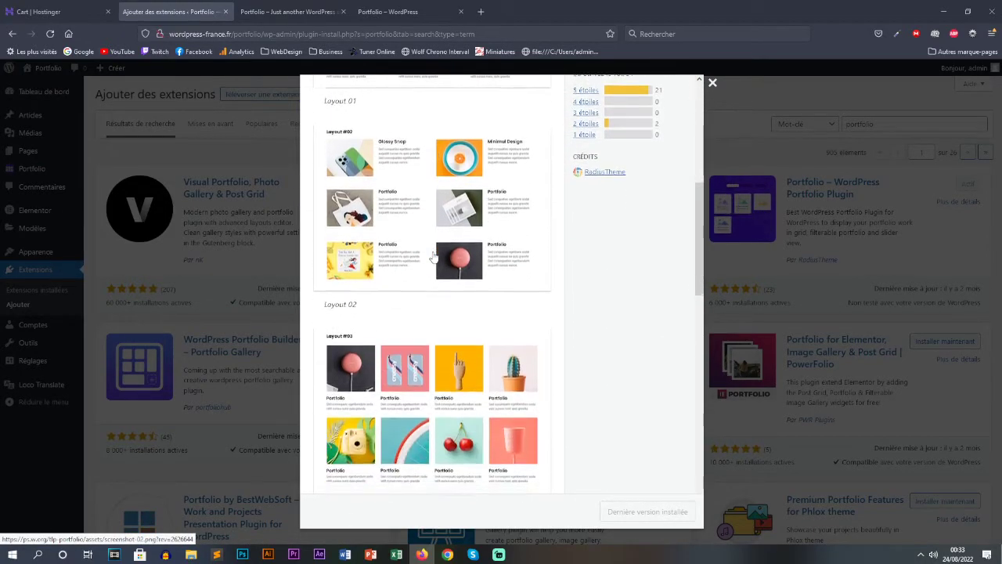
pyautogui.scroll(-5, 434, 257)
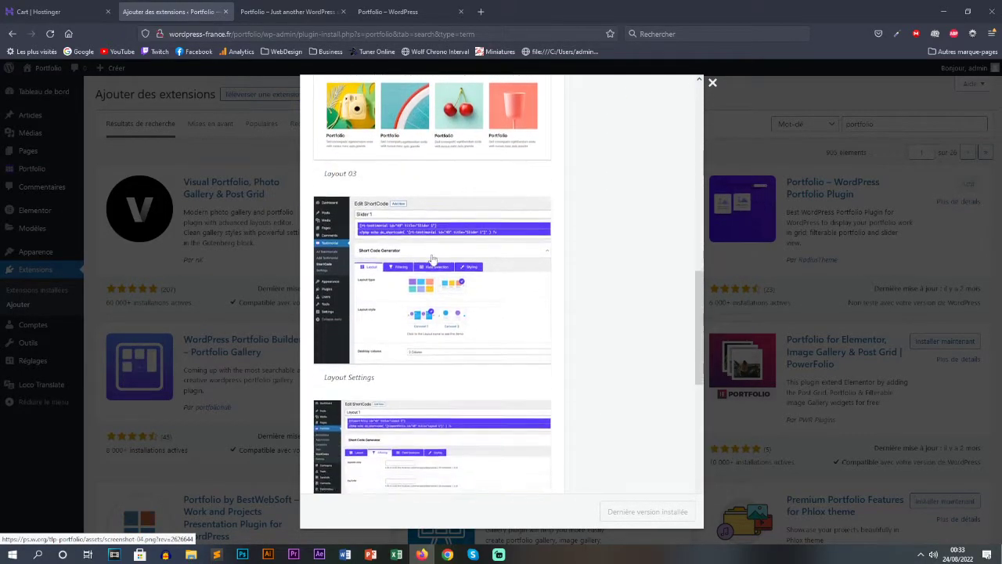
pyautogui.scroll(-5, 432, 259)
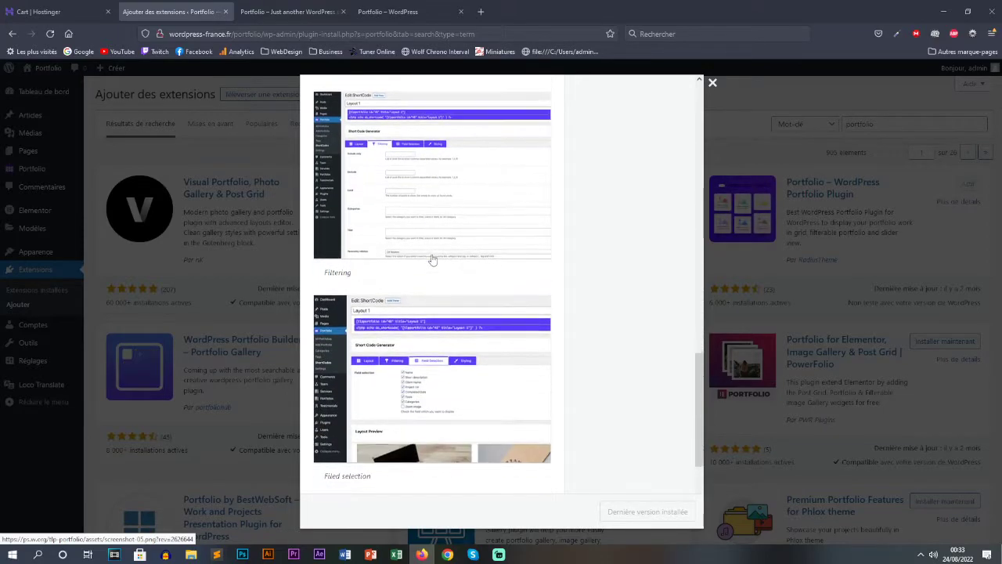
pyautogui.scroll(-2, 433, 259)
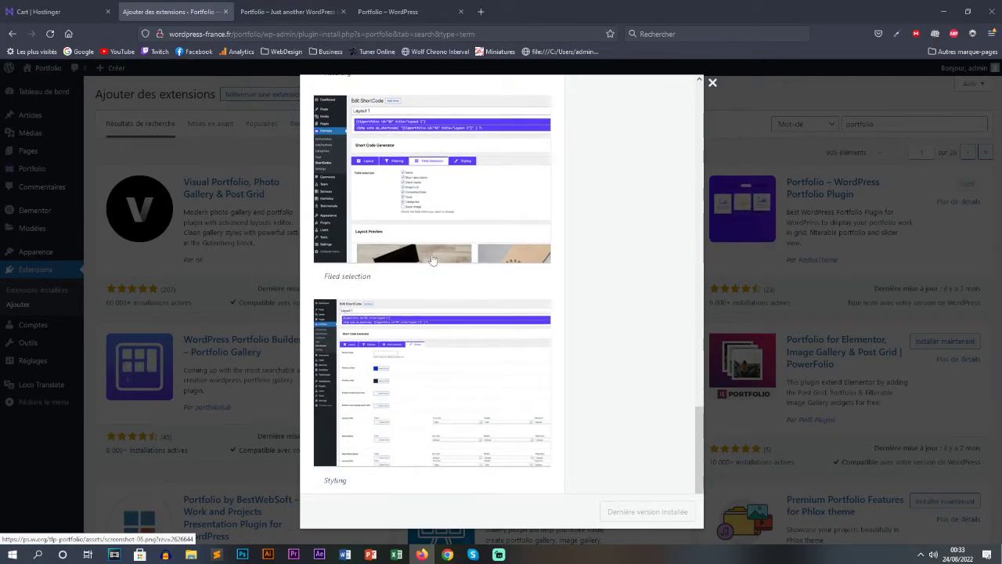
pyautogui.scroll(6, 433, 259)
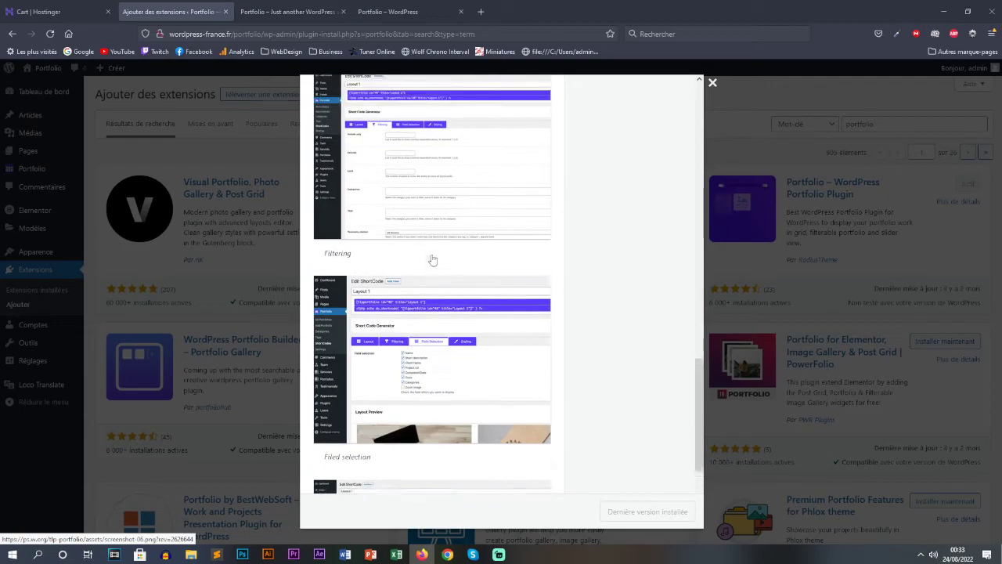
pyautogui.scroll(6, 433, 259)
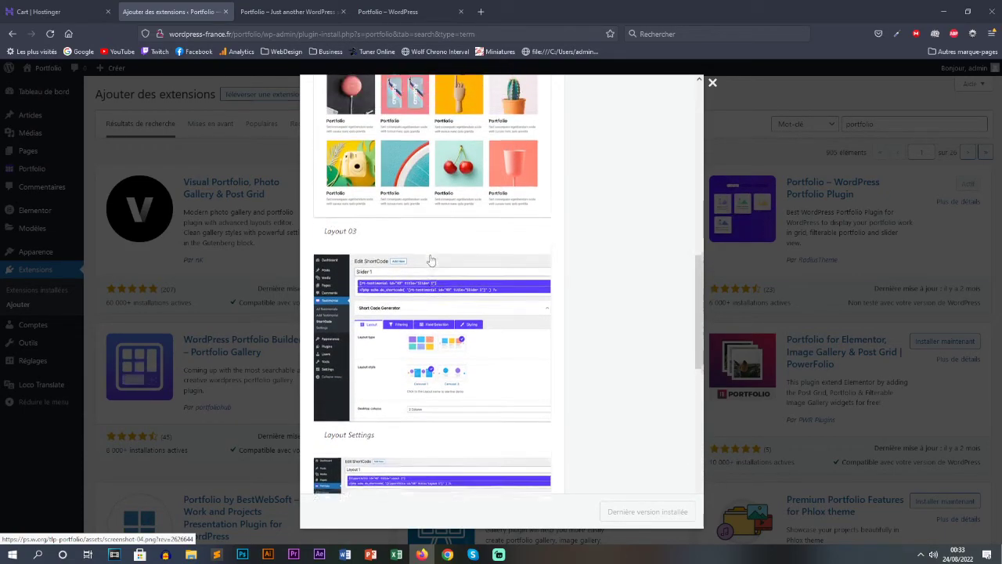
pyautogui.scroll(4, 431, 257)
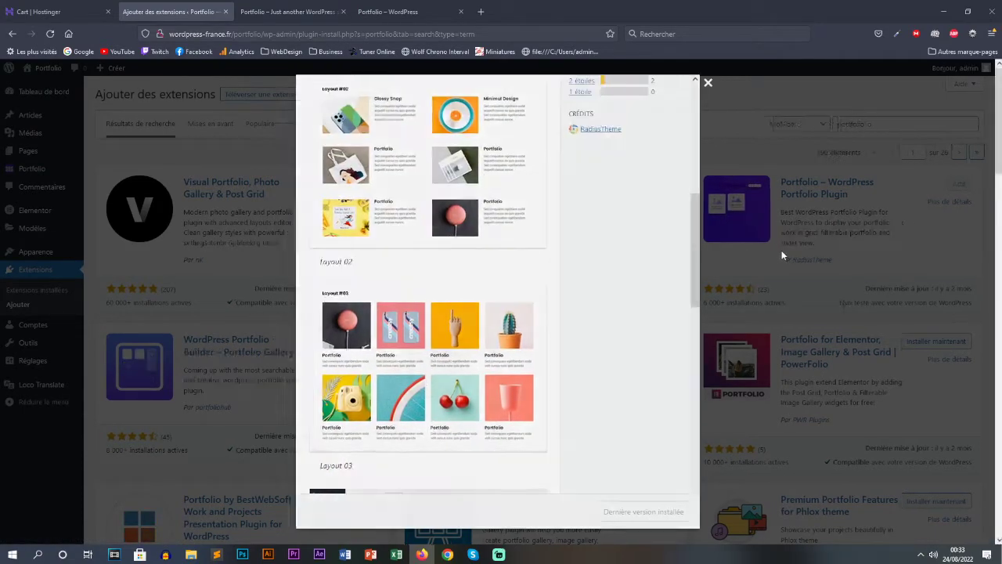
pyautogui.click(781, 249)
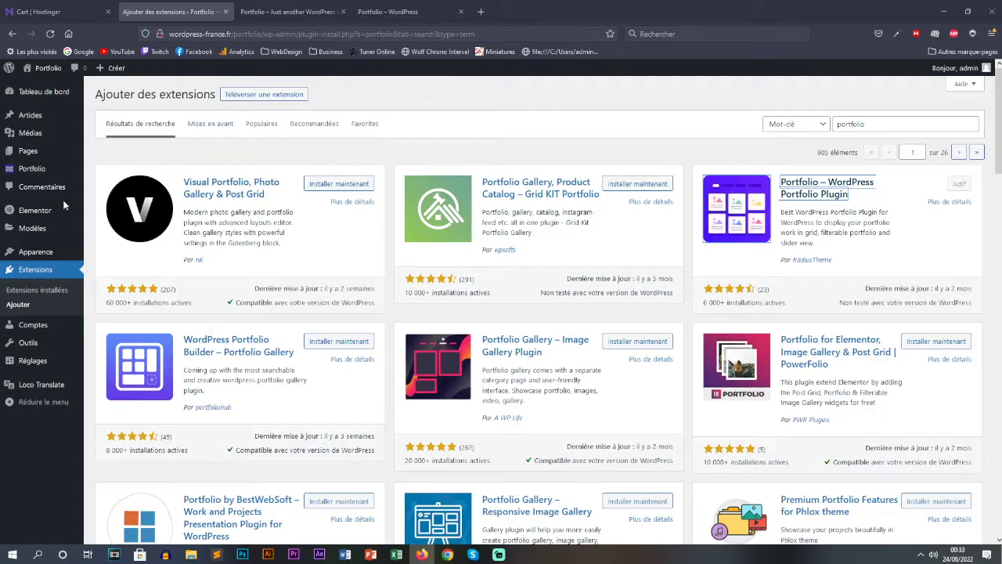
# Step: Open Projet #6 from the portfolio list for editing and review its title, short description, client name and date fields
pyautogui.click(38, 175)
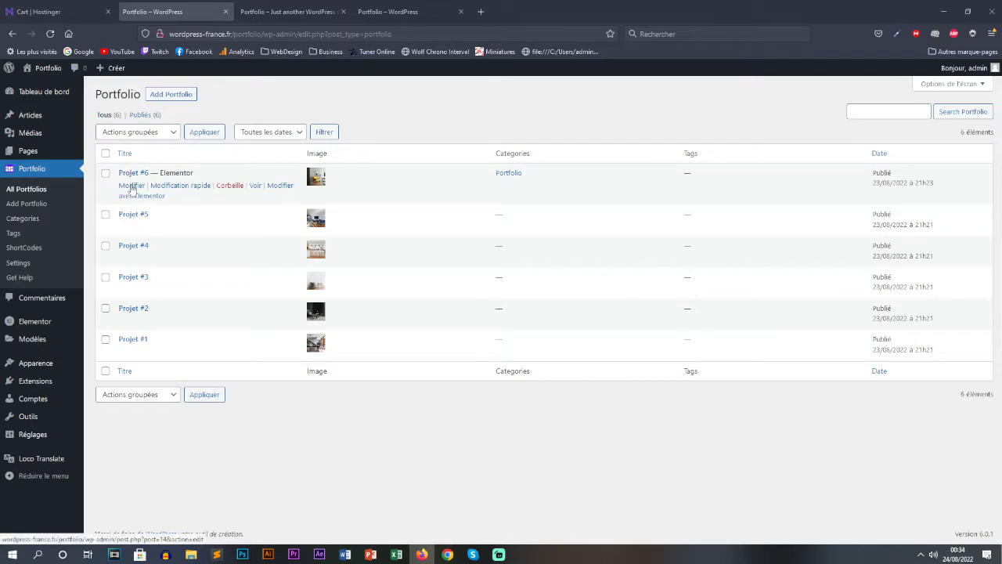
pyautogui.click(132, 186)
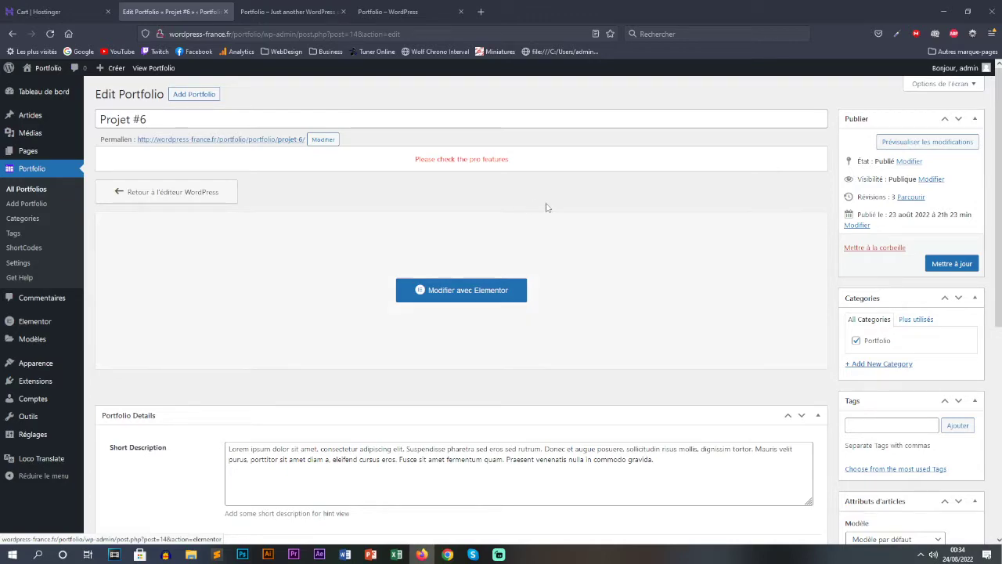
pyautogui.scroll(-3, 469, 219)
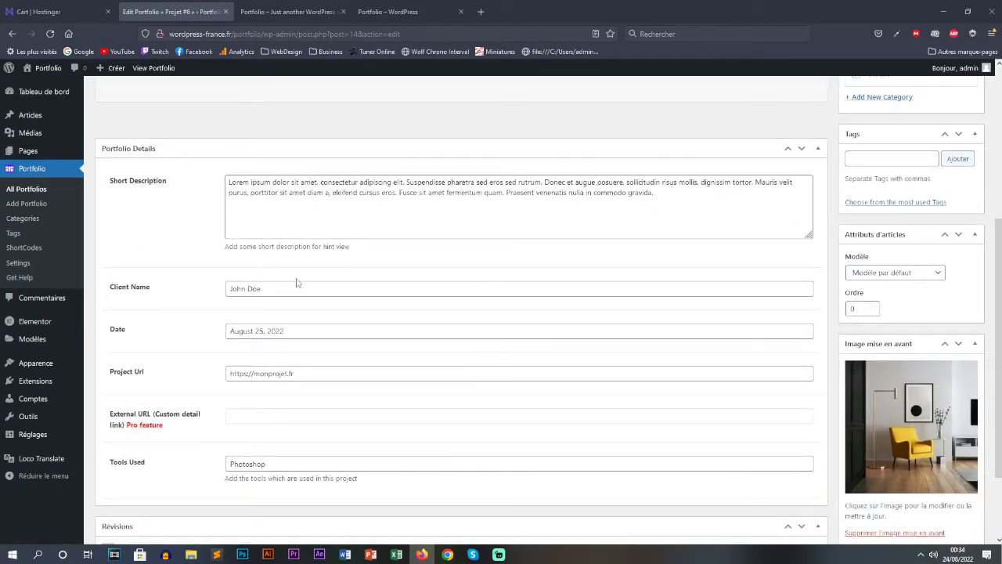
pyautogui.scroll(3, 299, 283)
pyautogui.moveTo(150, 119); pyautogui.dragTo(90, 111)
pyautogui.scroll(-1, 158, 256)
pyautogui.scroll(-1, 159, 257)
pyautogui.moveTo(350, 245); pyautogui.dragTo(189, 232)
pyautogui.moveTo(236, 342); pyautogui.dragTo(259, 378)
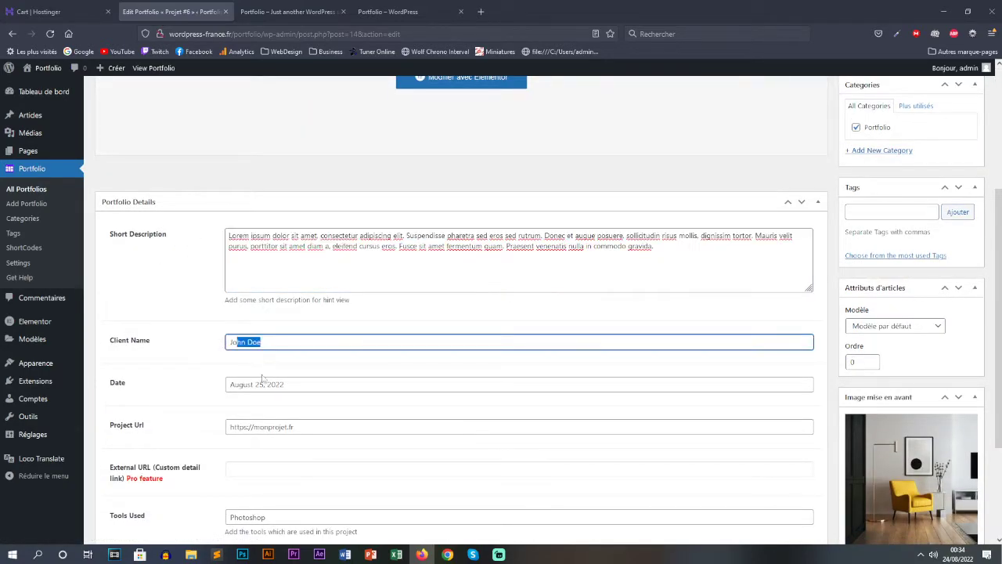
pyautogui.click(301, 382)
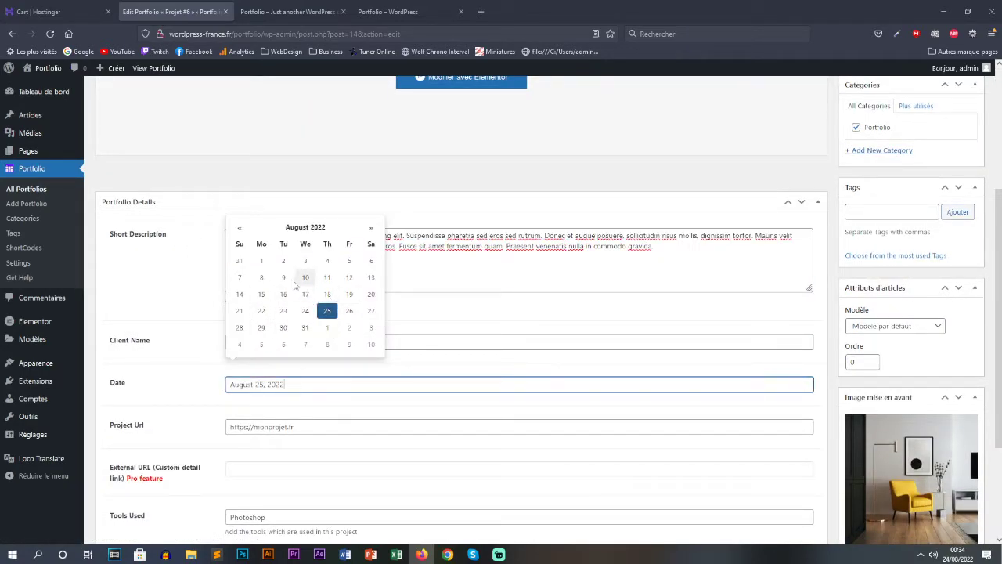
pyautogui.click(476, 342)
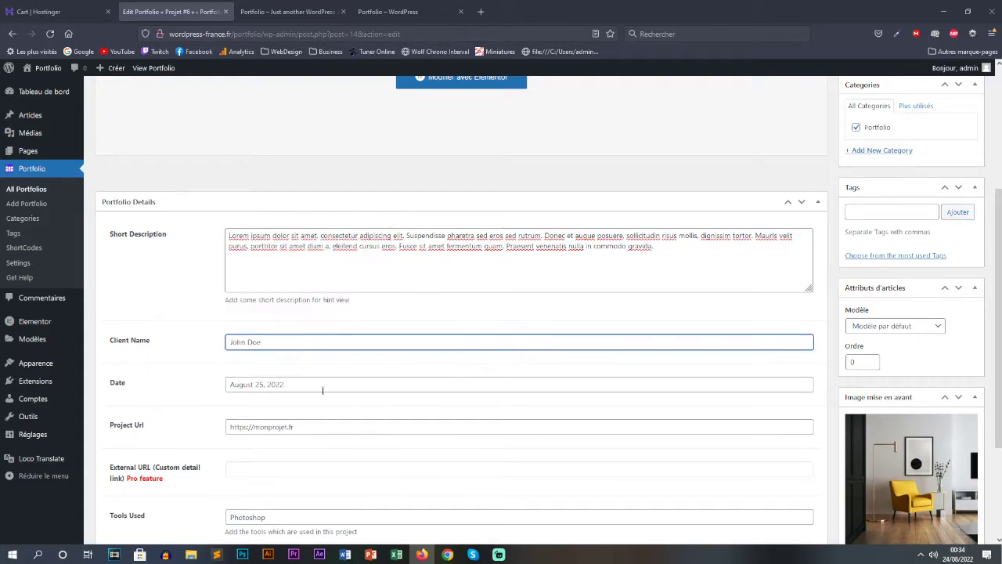
# Step: Review Projet #6's project URL, external URL and tools used fields, along with its featured image
pyautogui.scroll(-3, 331, 397)
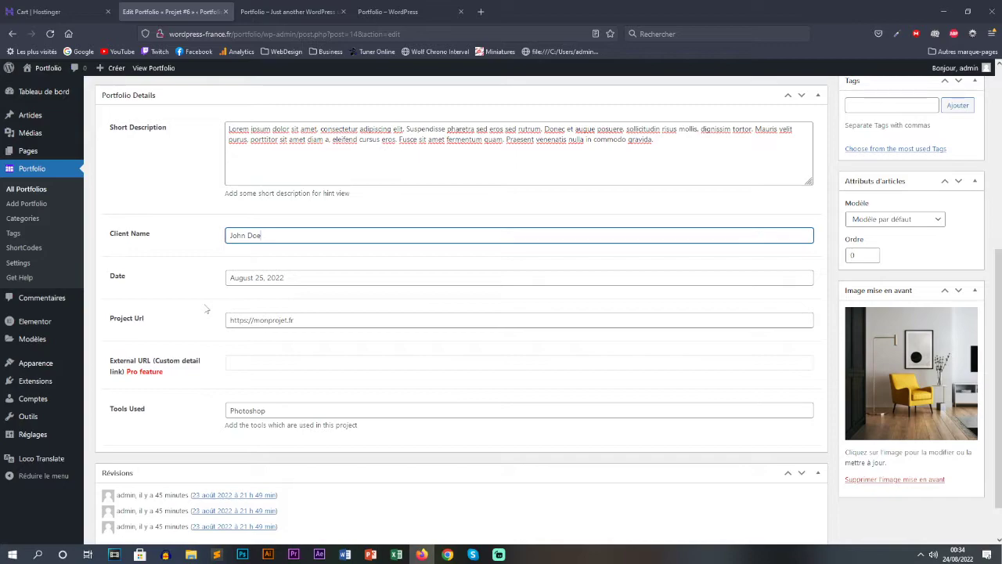
pyautogui.moveTo(293, 320)
pyautogui.mouseDown()
pyautogui.moveTo(228, 325)
pyautogui.moveTo(303, 321)
pyautogui.mouseUp()
pyautogui.click(200, 341)
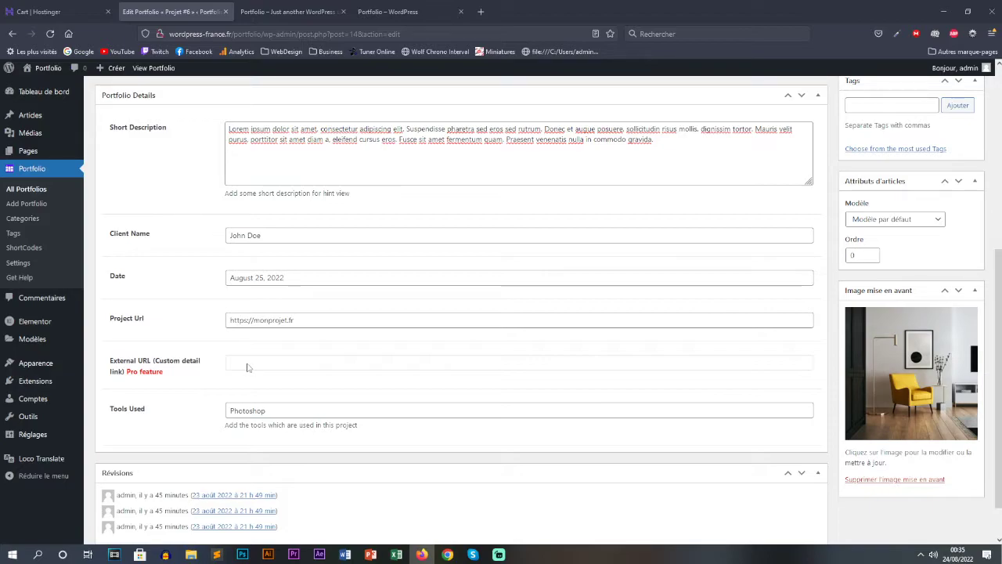
pyautogui.scroll(4, 292, 357)
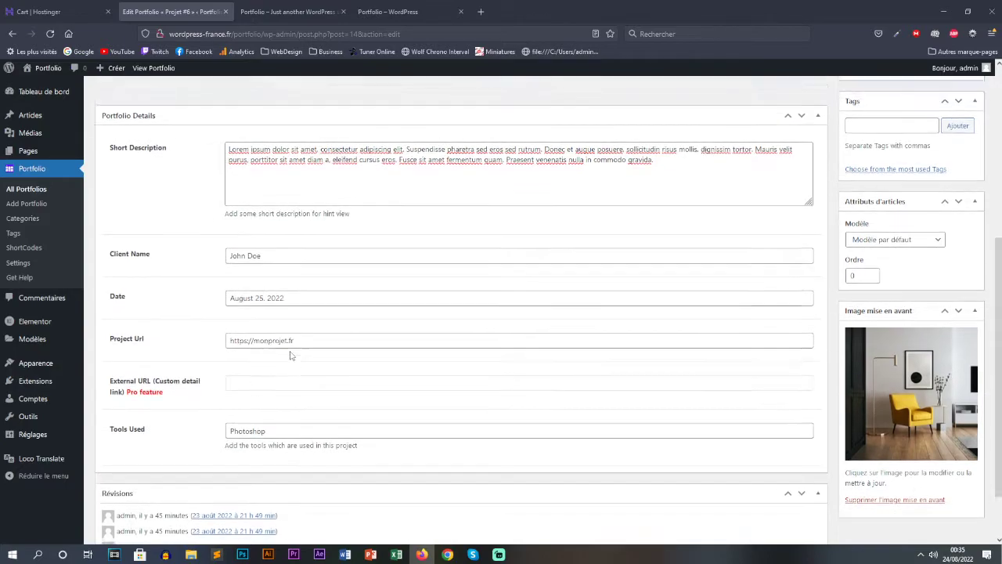
pyautogui.scroll(-3, 292, 356)
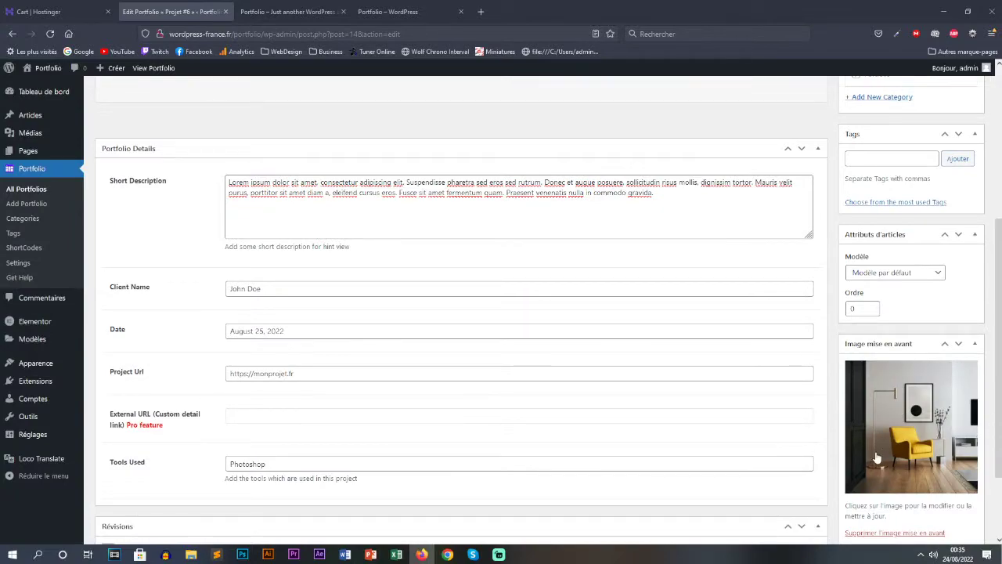
pyautogui.scroll(4, 824, 404)
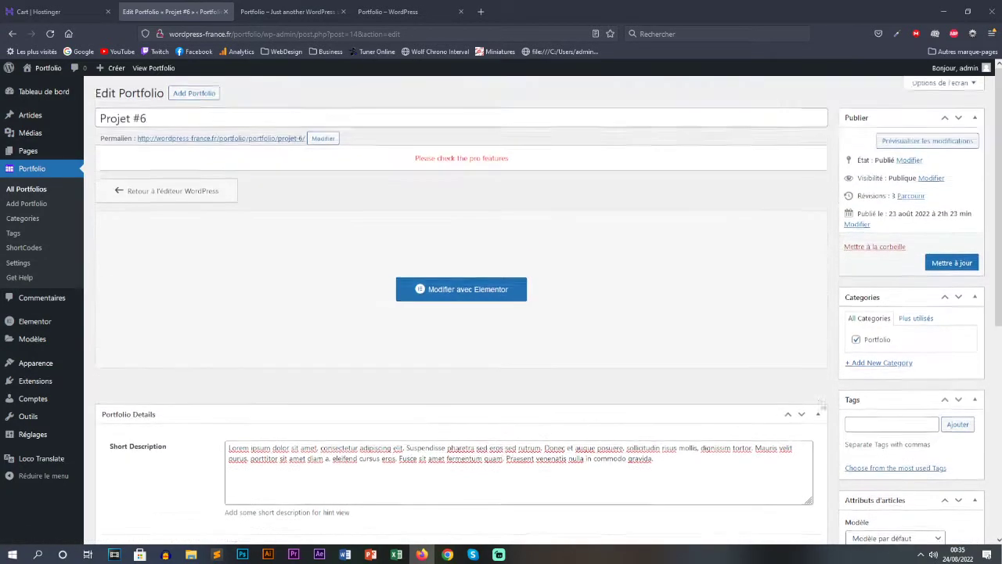
# Step: Return to the list of all portfolios, open the plugin's ShortCodes list and highlight the Portfolio entry's shortcode
pyautogui.click(28, 189)
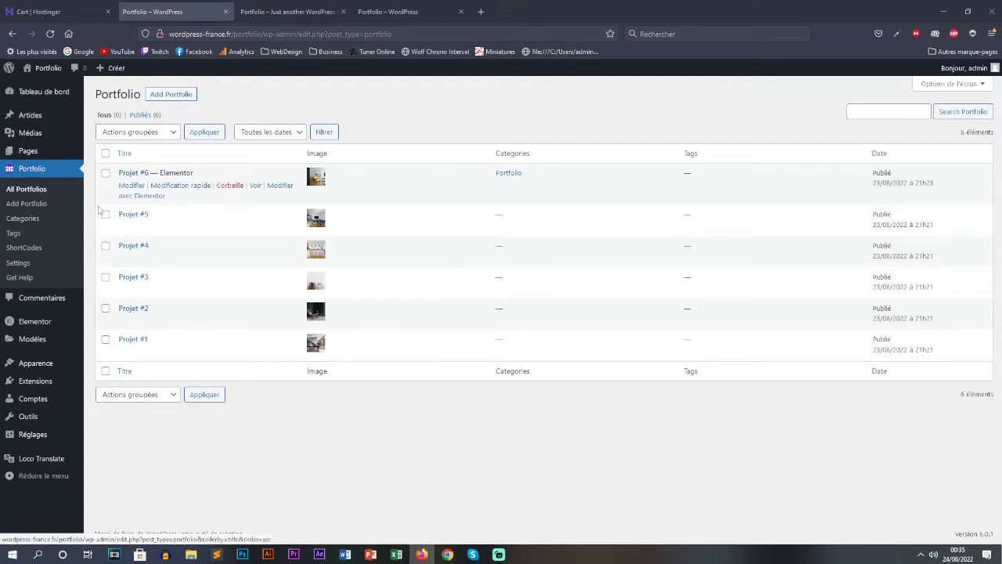
pyautogui.click(27, 249)
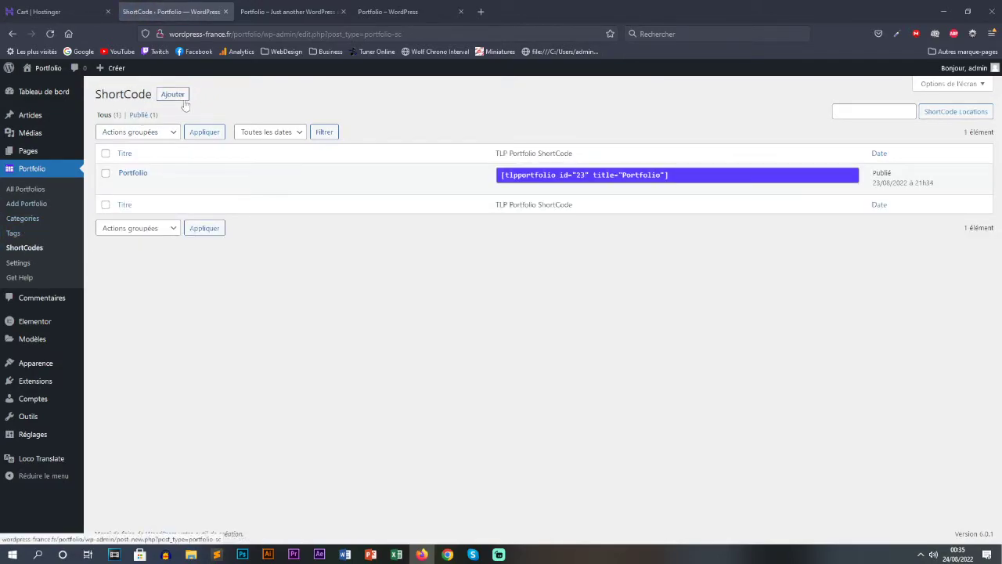
pyautogui.click(675, 176)
pyautogui.moveTo(675, 177)
pyautogui.mouseDown()
pyautogui.moveTo(472, 170)
pyautogui.moveTo(670, 180)
pyautogui.mouseUp()
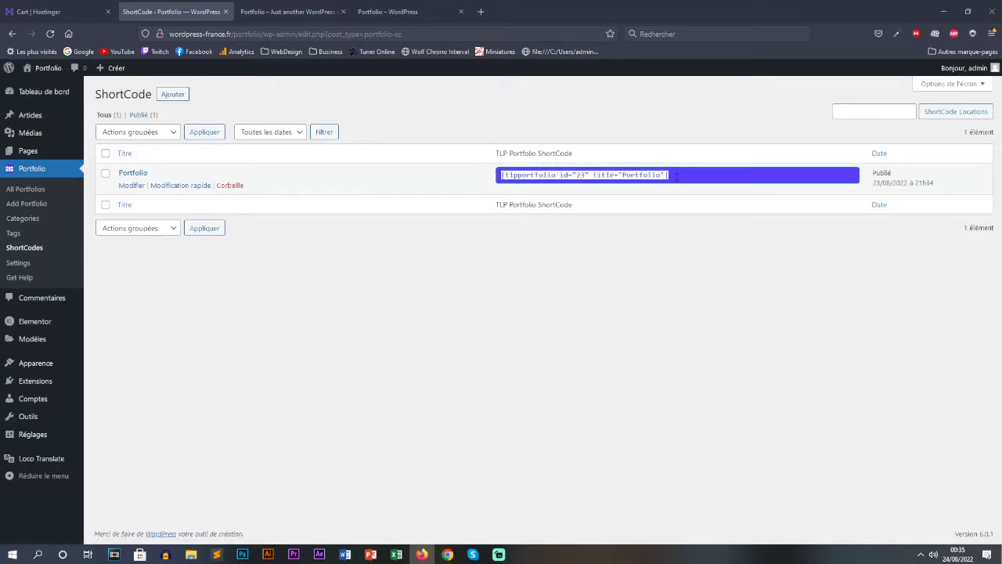
pyautogui.click(610, 278)
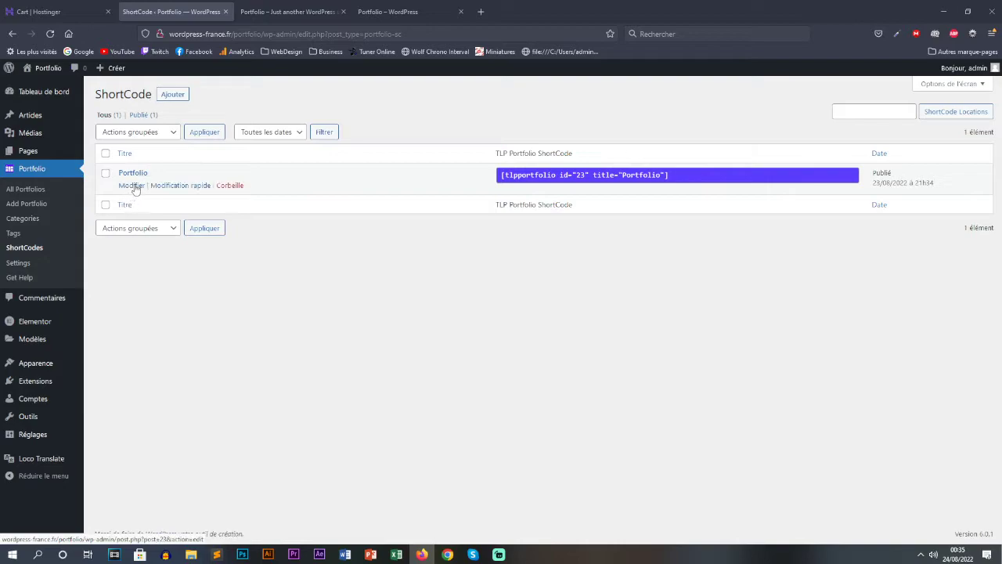
# Step: Open the Portfolio shortcode for editing and examine its layout type, column, image and detail link settings and the layout preview
pyautogui.click(132, 185)
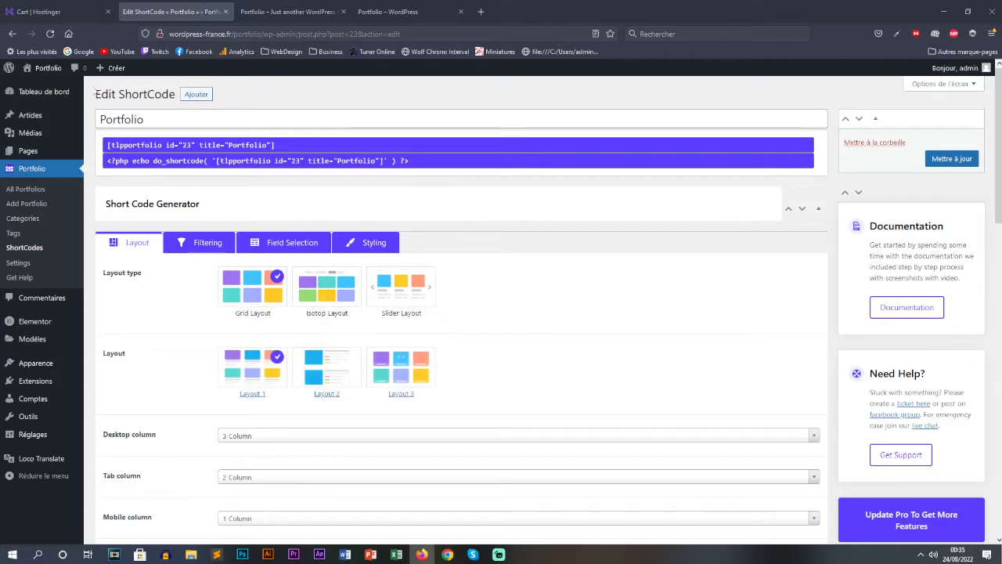
pyautogui.scroll(-6, 297, 235)
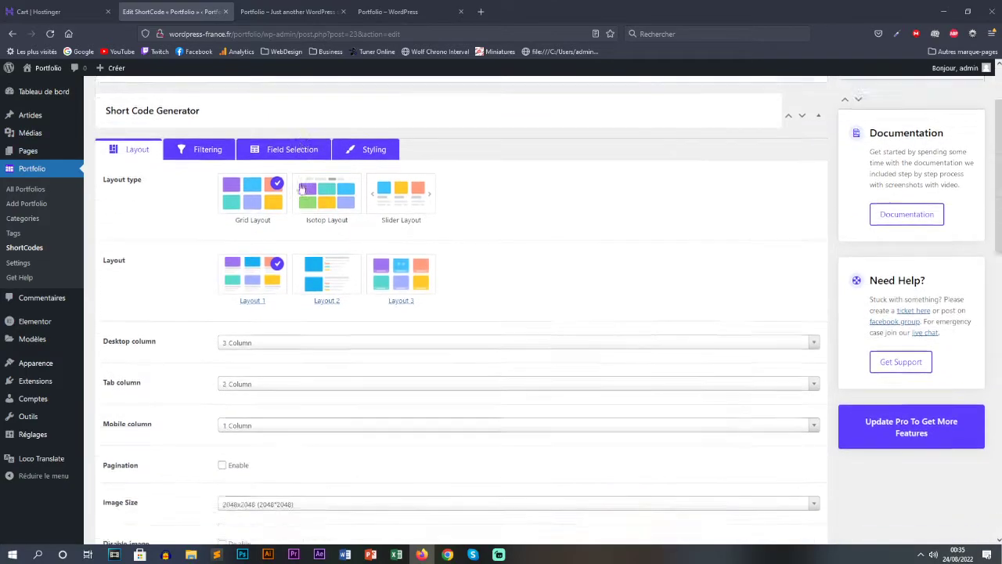
pyautogui.scroll(-5, 301, 168)
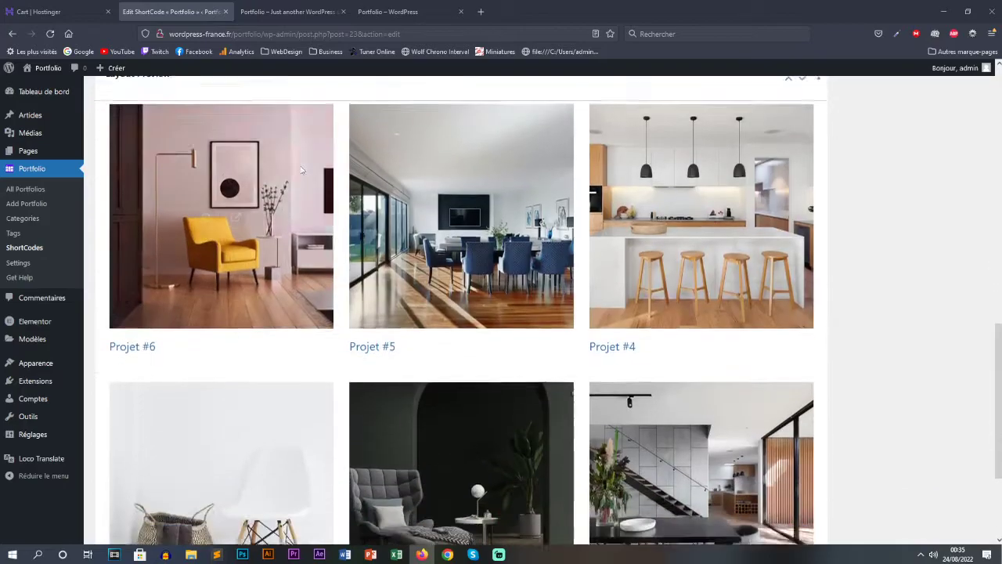
pyautogui.scroll(12, 407, 307)
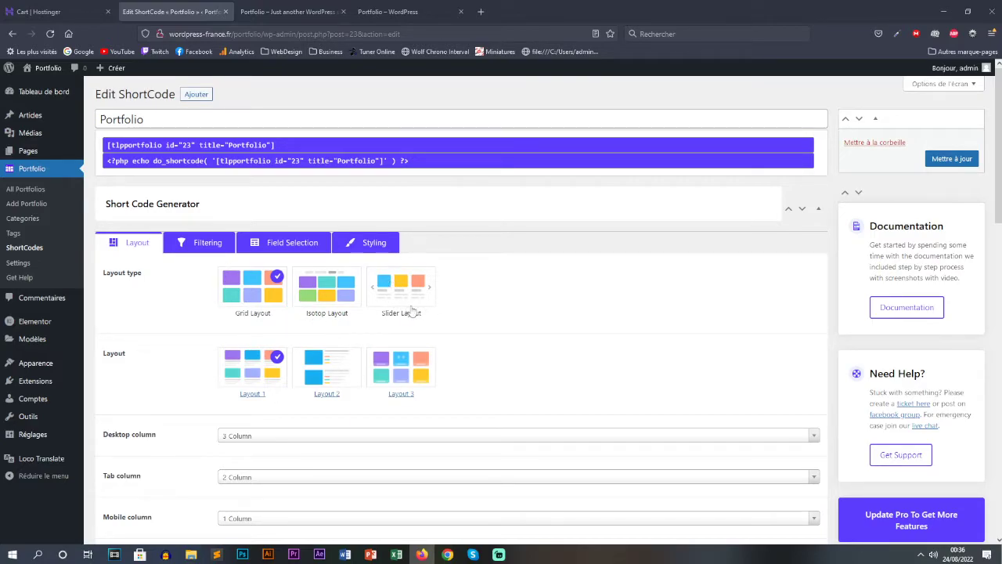
pyautogui.scroll(-3, 413, 311)
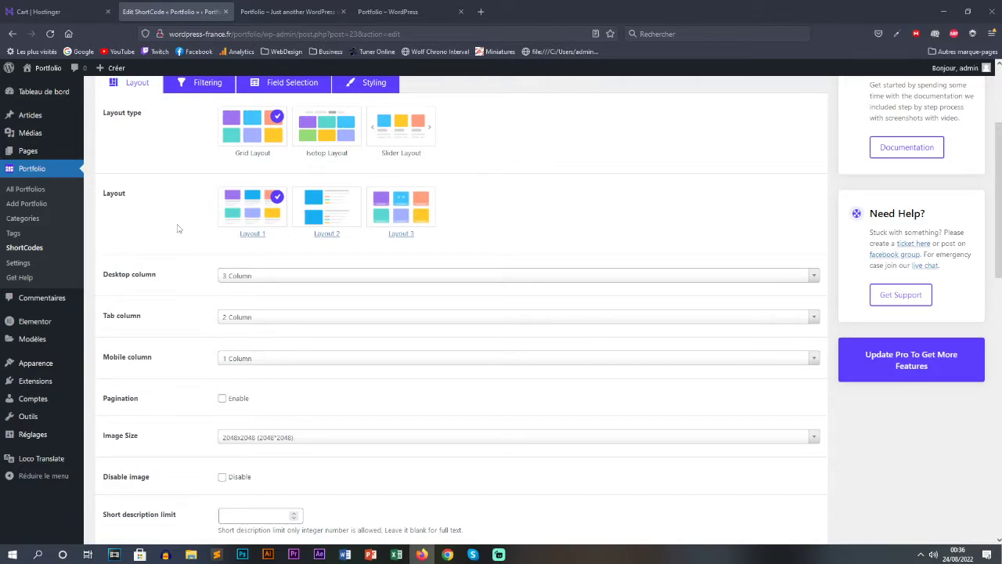
pyautogui.scroll(-2, 177, 225)
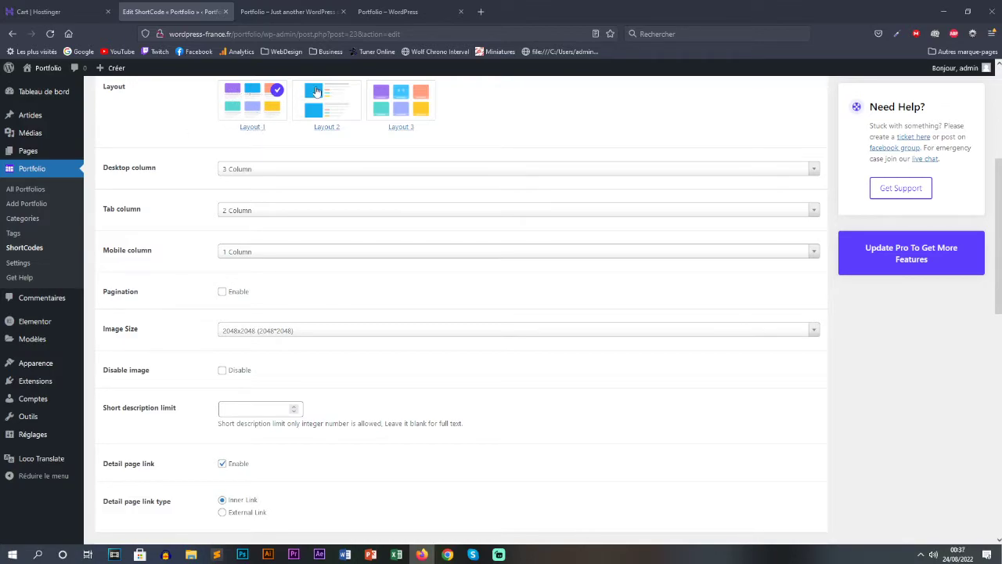
# Step: Compare the shortcode's layout settings with the project grid on the public Portfolio page
pyautogui.click(340, 16)
pyautogui.click(388, 12)
pyautogui.click(289, 12)
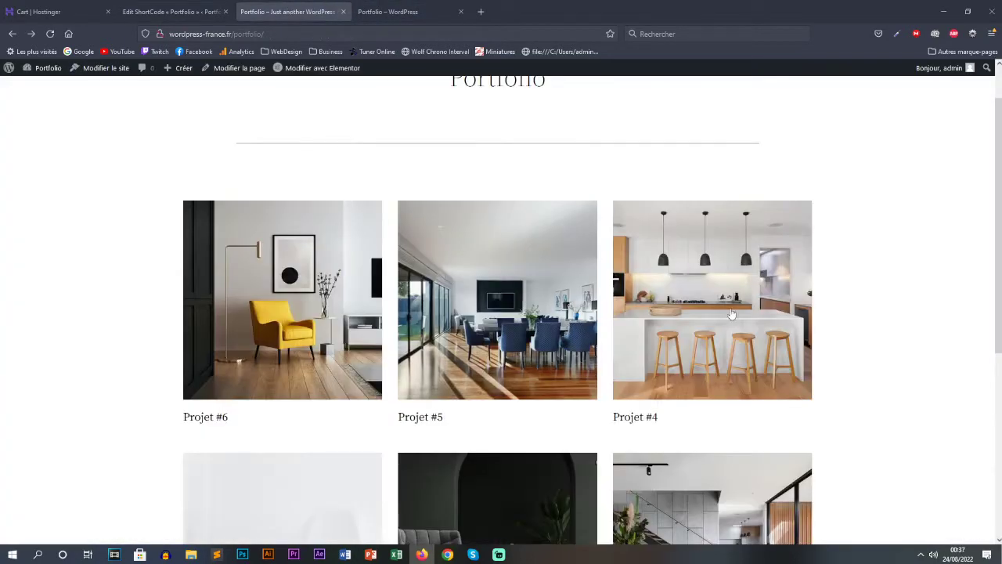
pyautogui.click(170, 11)
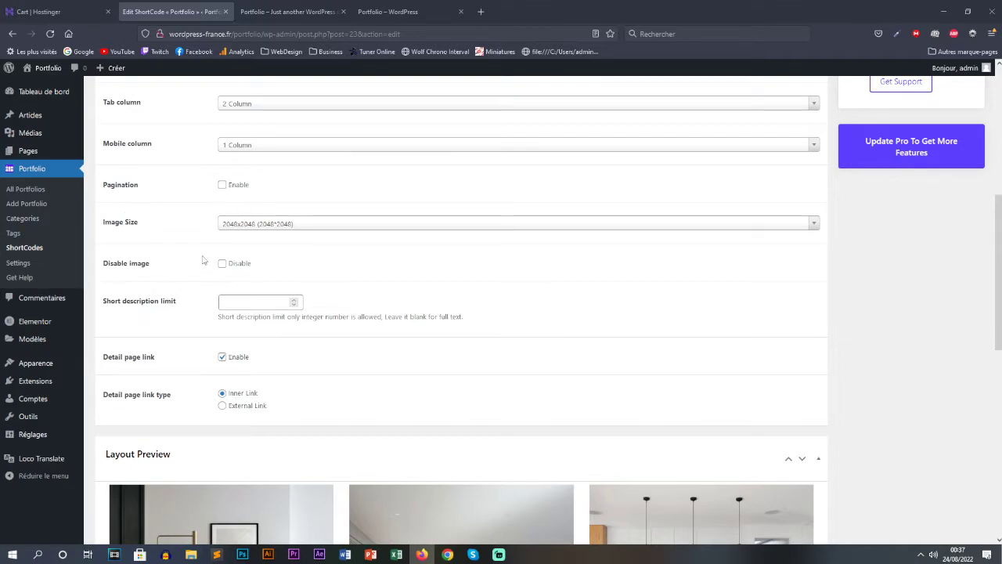
pyautogui.click(286, 14)
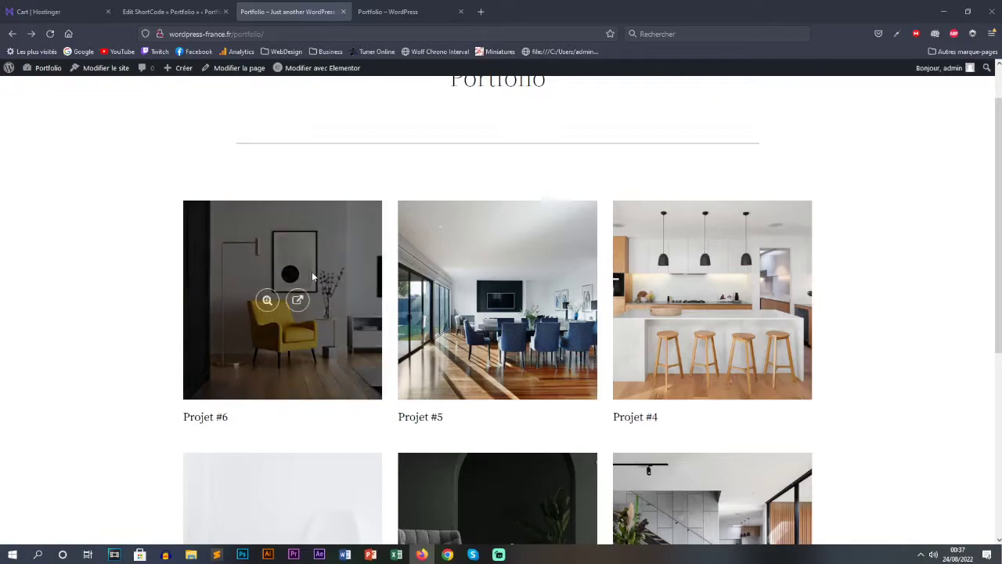
# Step: View Projet #6's detail page from the public grid, and return to the shortcode to review its available image sizes
pyautogui.click(298, 303)
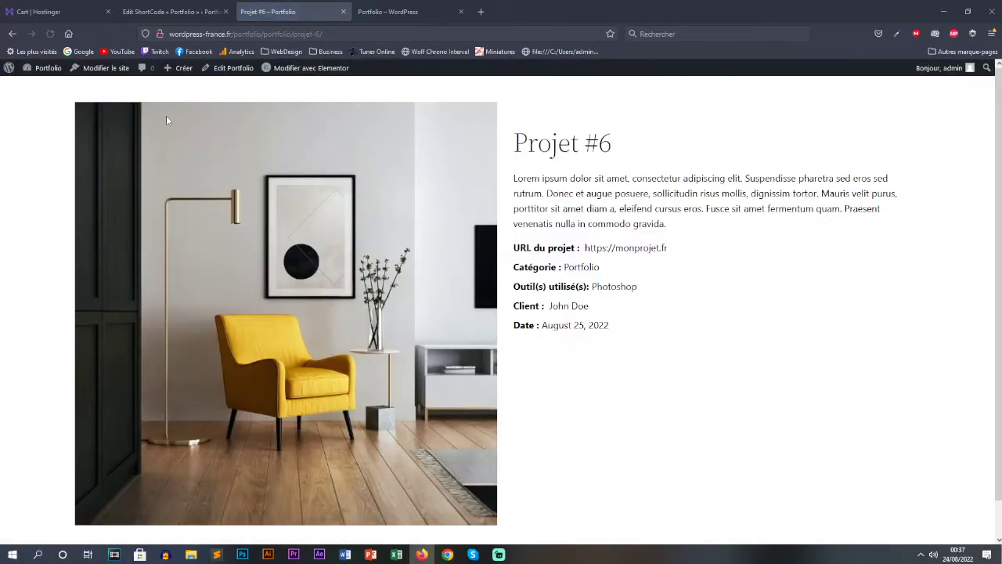
pyautogui.click(173, 12)
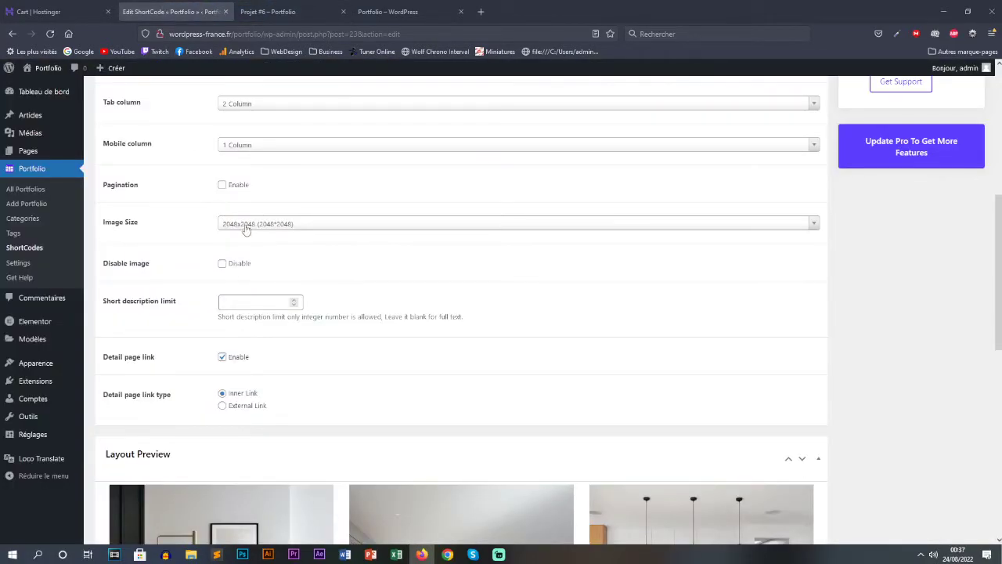
pyautogui.click(333, 222)
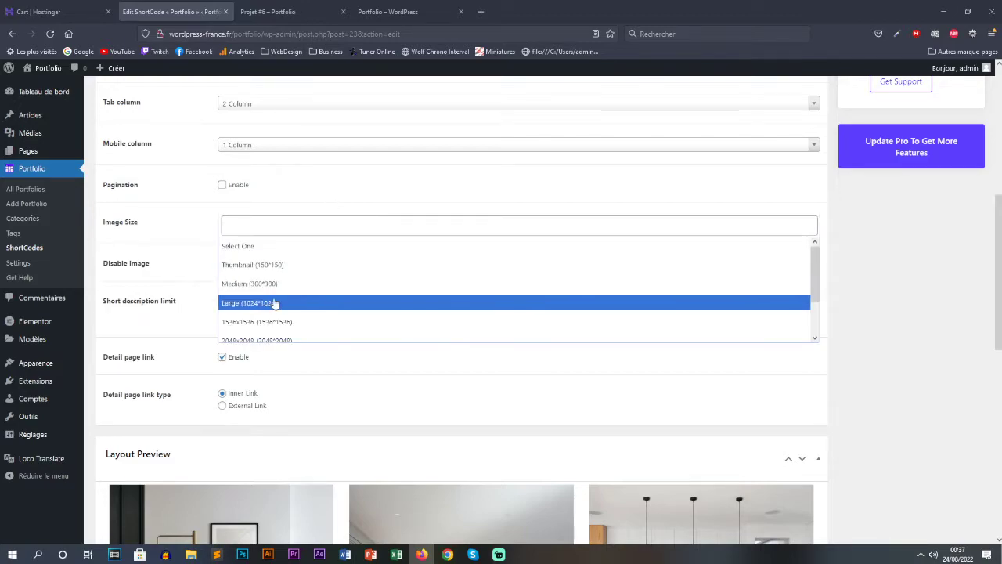
pyautogui.scroll(-1, 258, 329)
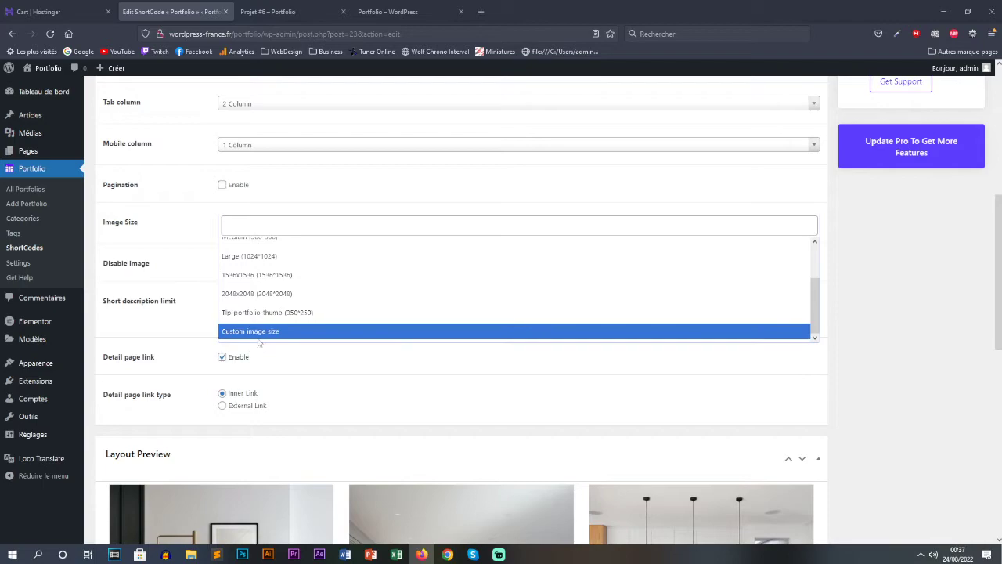
pyautogui.click(161, 260)
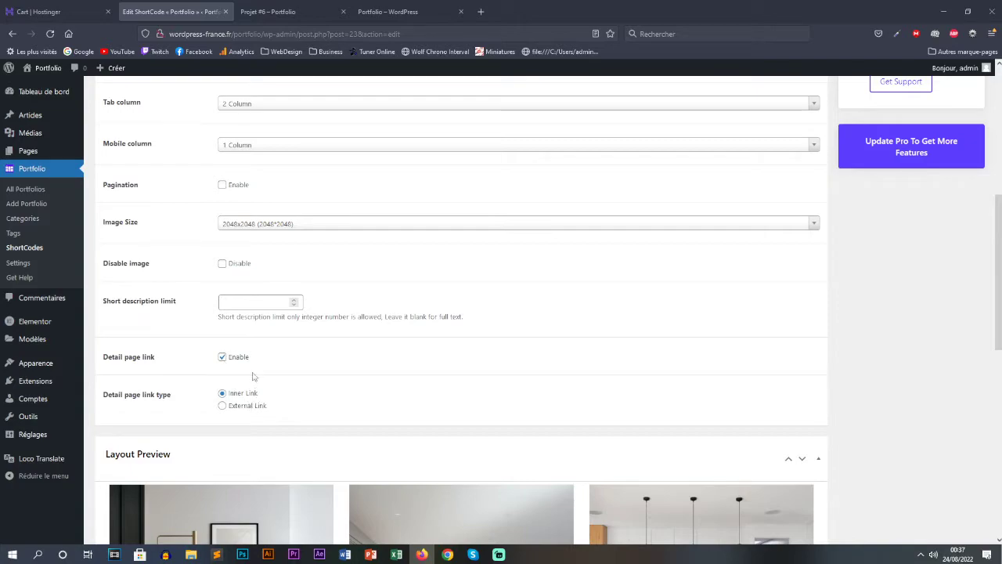
# Step: Examine the shortcode's layout preview across all the projects in the grid
pyautogui.scroll(-2, 188, 408)
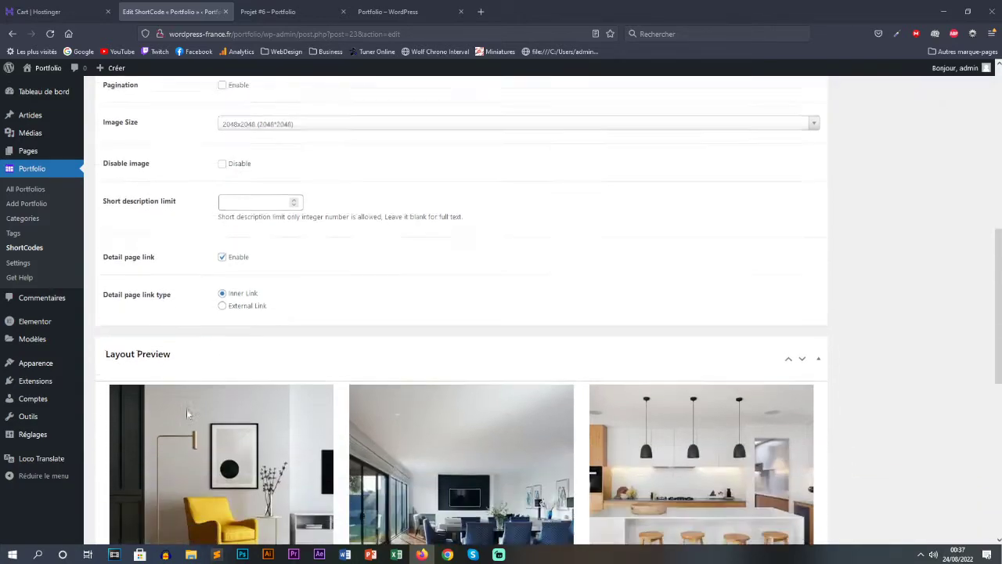
pyautogui.scroll(-2, 194, 411)
pyautogui.scroll(1, 193, 342)
pyautogui.scroll(-2, 219, 356)
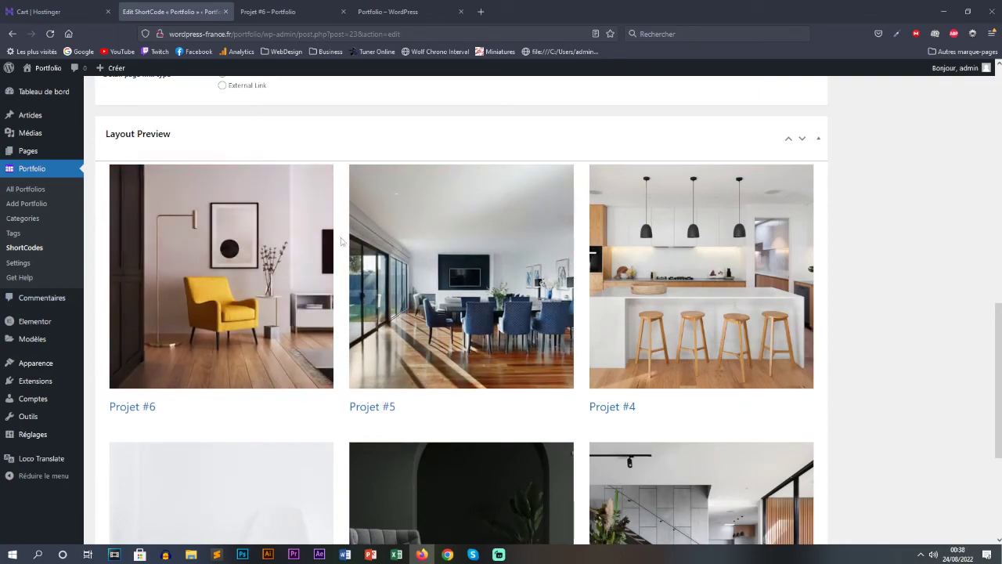
pyautogui.scroll(-2, 368, 368)
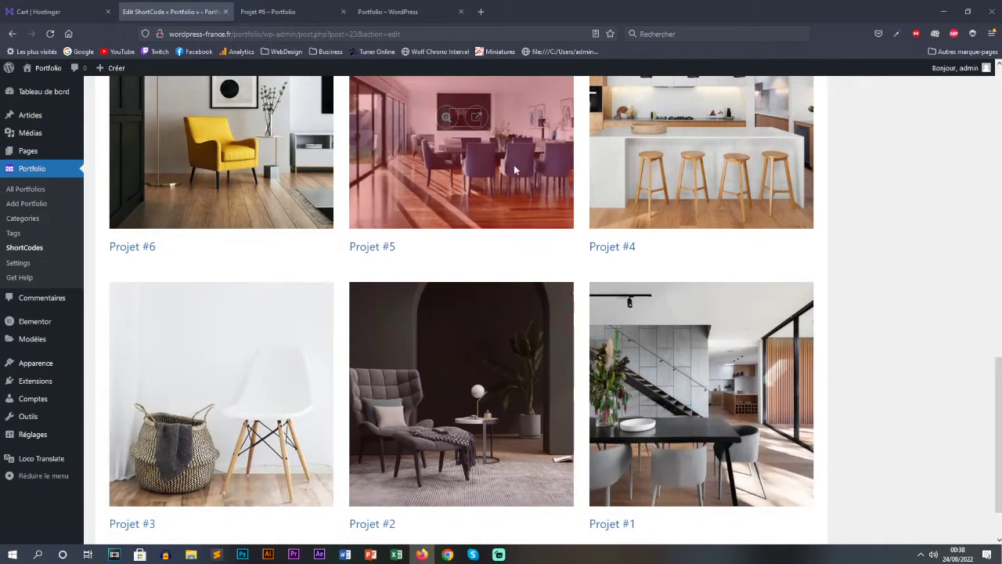
pyautogui.scroll(9, 403, 398)
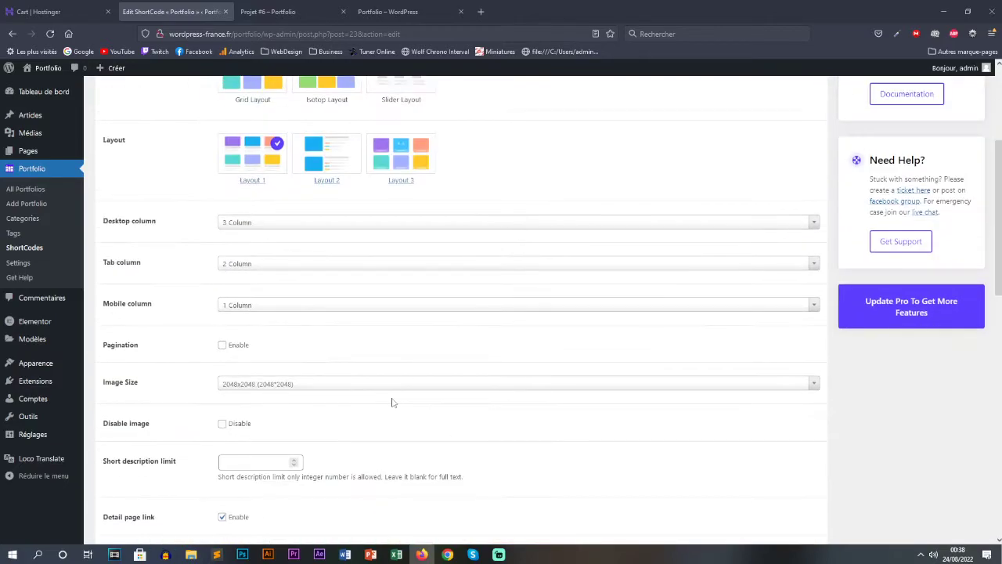
pyautogui.scroll(3, 368, 396)
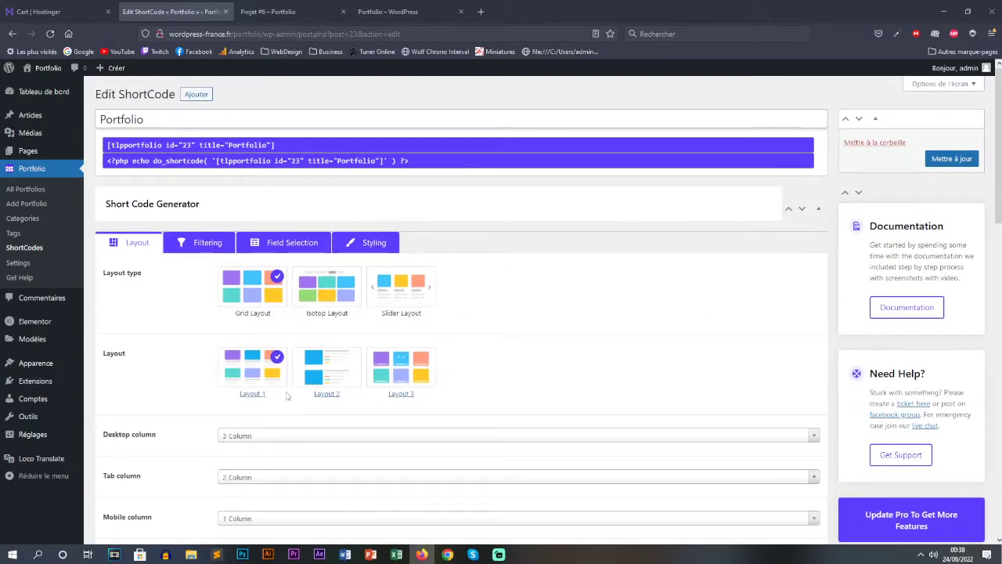
# Step: Add Client Name to the shortcode's displayed fields and check it beneath Projet #6 in the layout preview
pyautogui.click(301, 249)
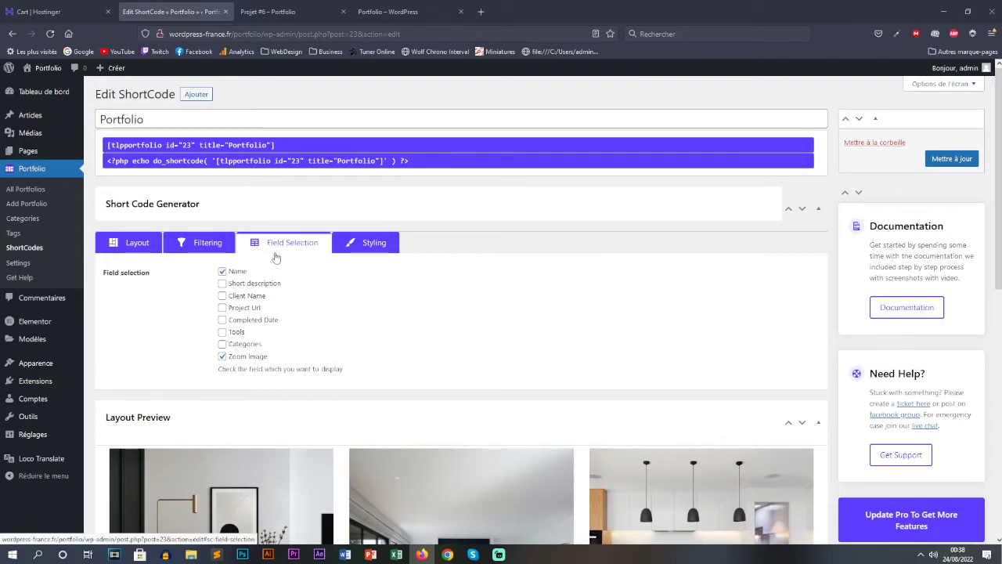
pyautogui.scroll(-1, 223, 284)
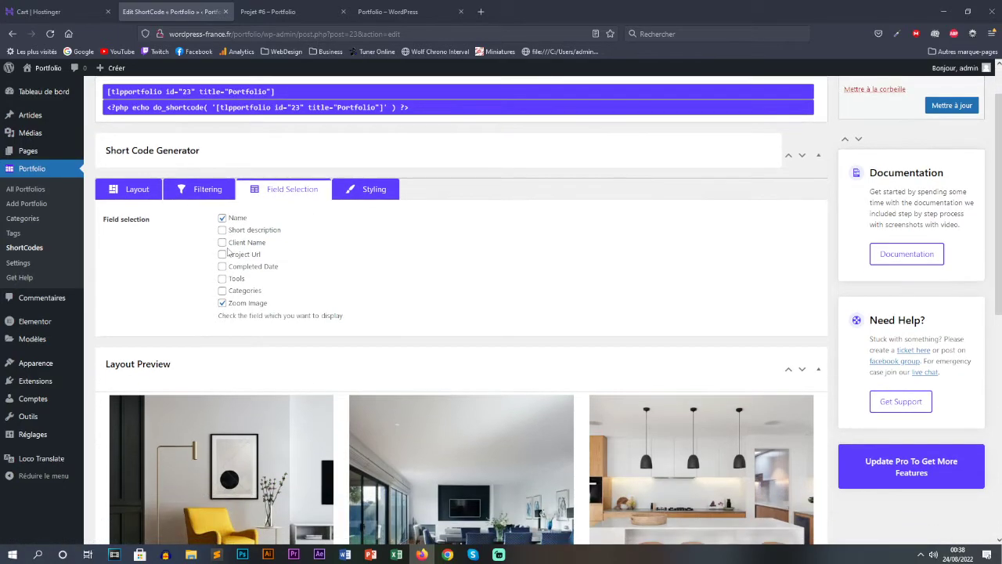
pyautogui.click(222, 242)
pyautogui.scroll(-3, 269, 249)
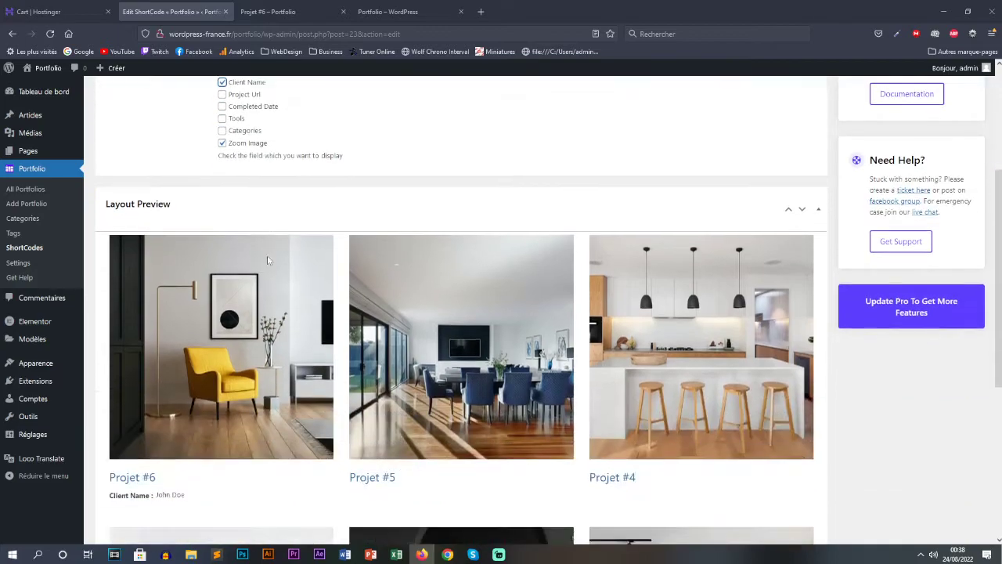
pyautogui.moveTo(185, 495); pyautogui.dragTo(106, 499)
pyautogui.click(232, 501)
# Step: Compare the shortcode's field selection with the project details on Projet #6's public page
pyautogui.click(330, 9)
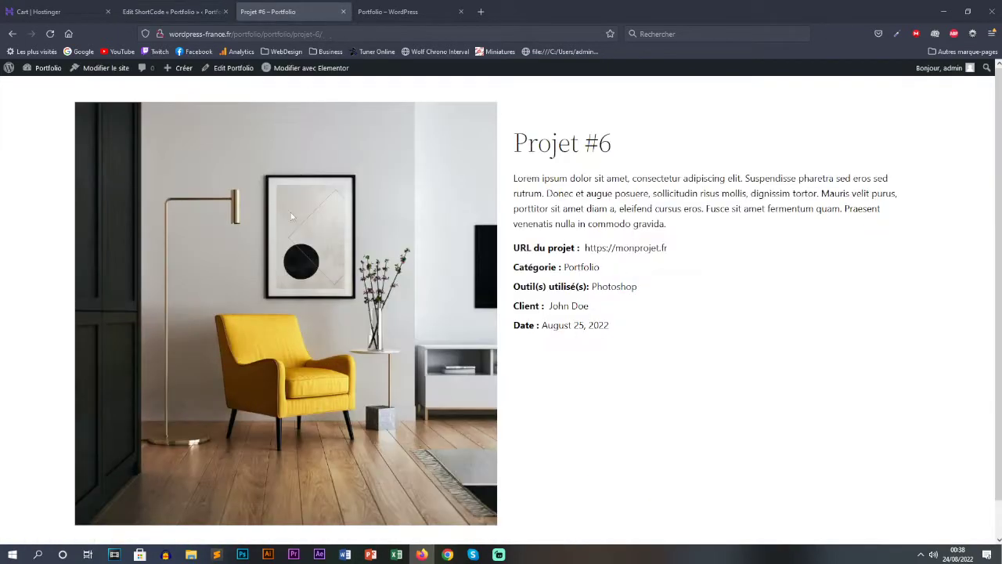
pyautogui.scroll(-1, 633, 185)
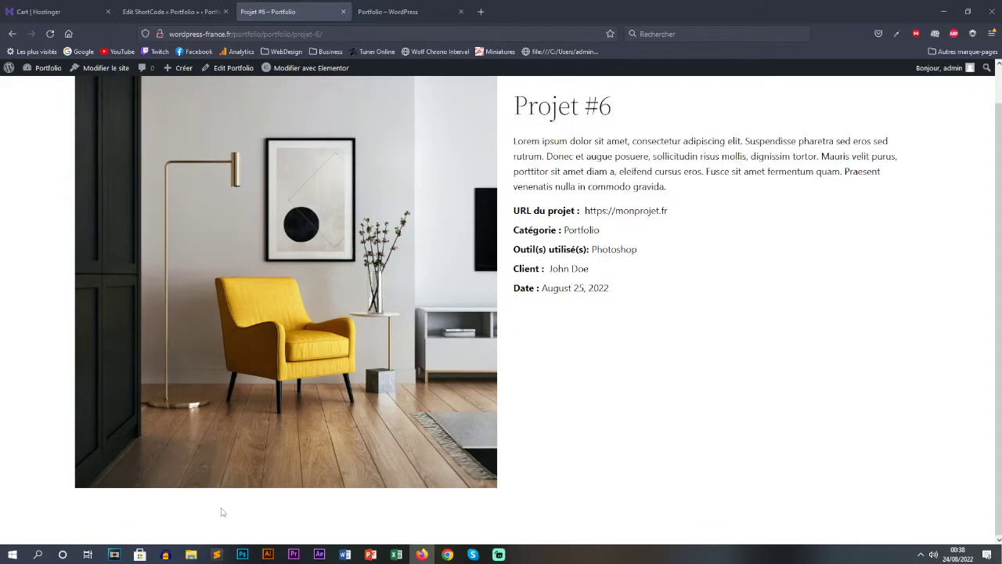
pyautogui.click(138, 10)
pyautogui.scroll(2, 237, 268)
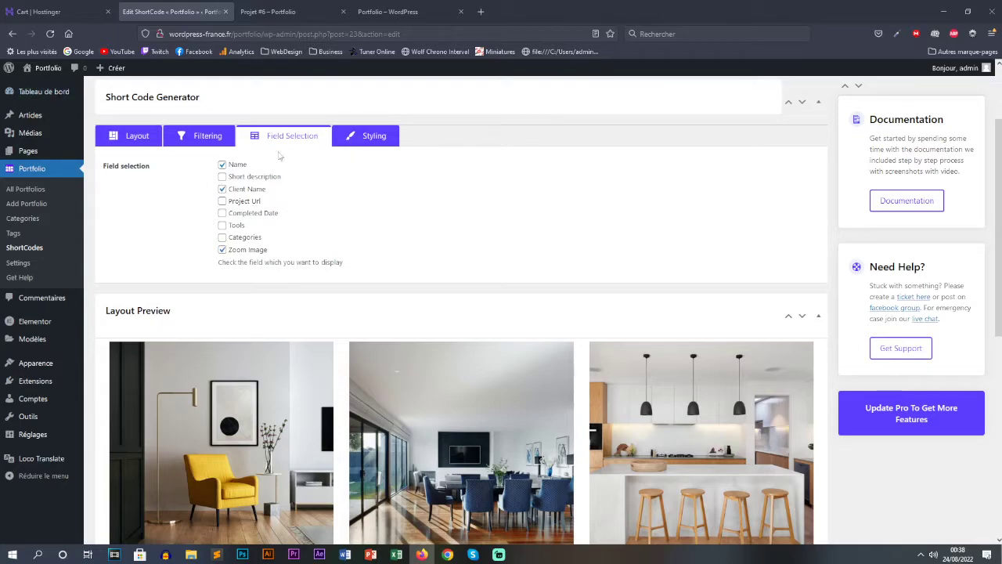
# Step: Review the shortcode's filtering settings, including post inclusion, limit, categories, tags and ordering, along with the current project order in the preview
pyautogui.click(206, 136)
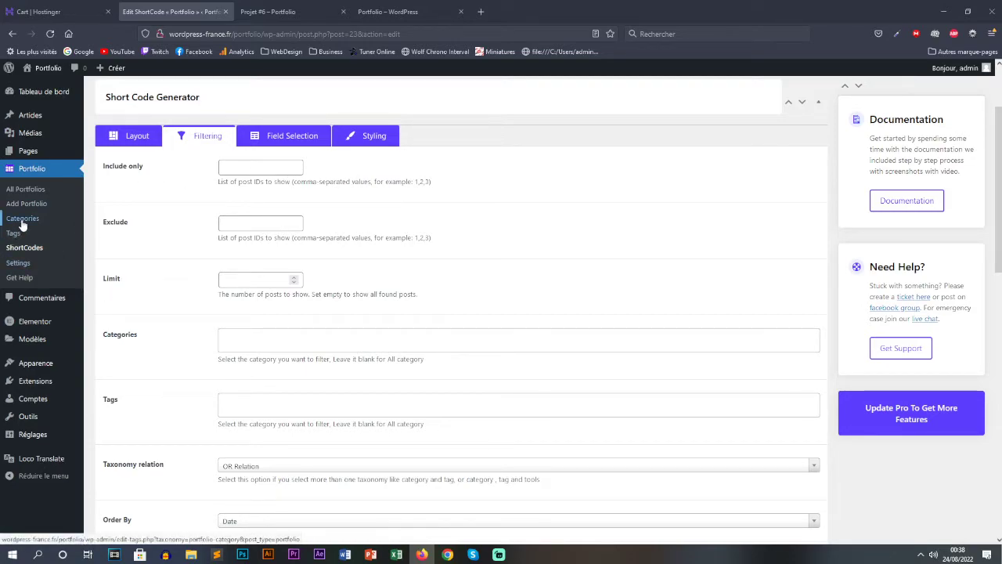
pyautogui.scroll(-3, 396, 374)
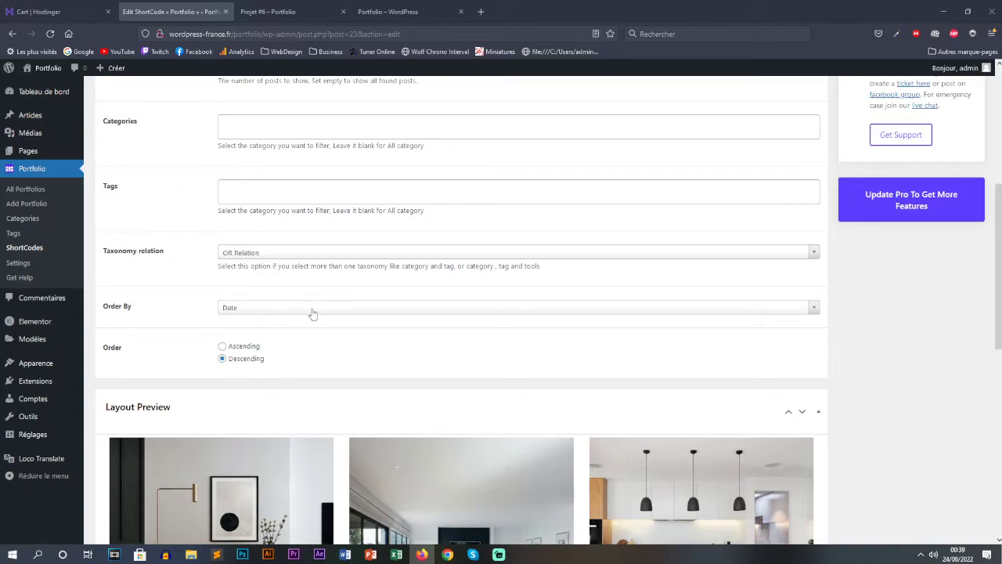
pyautogui.scroll(-3, 217, 353)
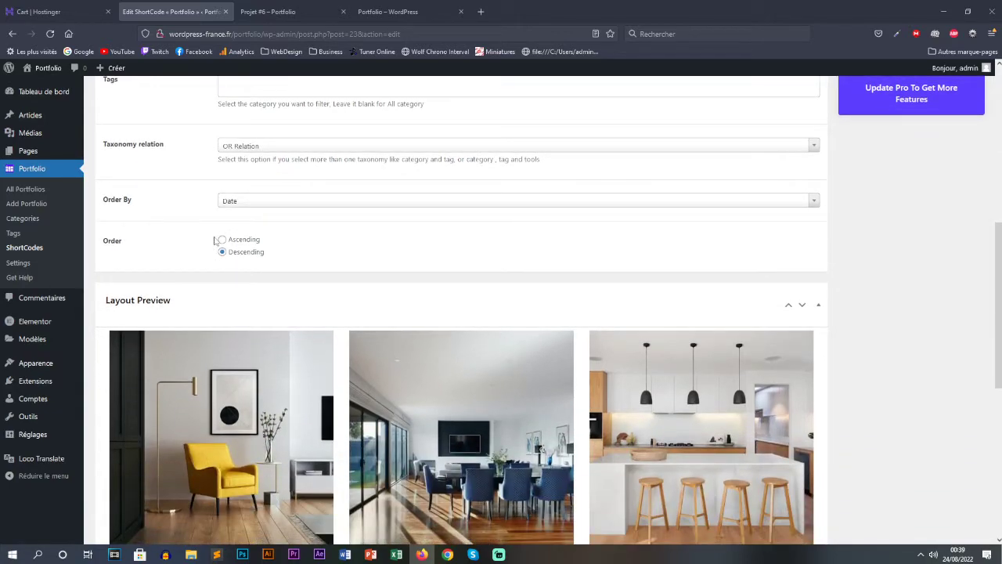
pyautogui.scroll(-3, 233, 263)
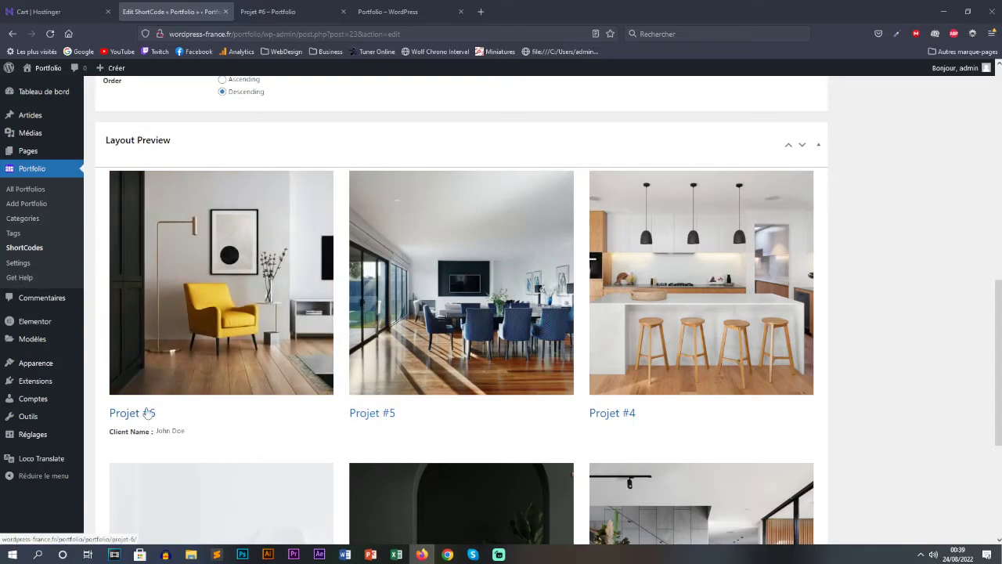
pyautogui.scroll(-4, 190, 345)
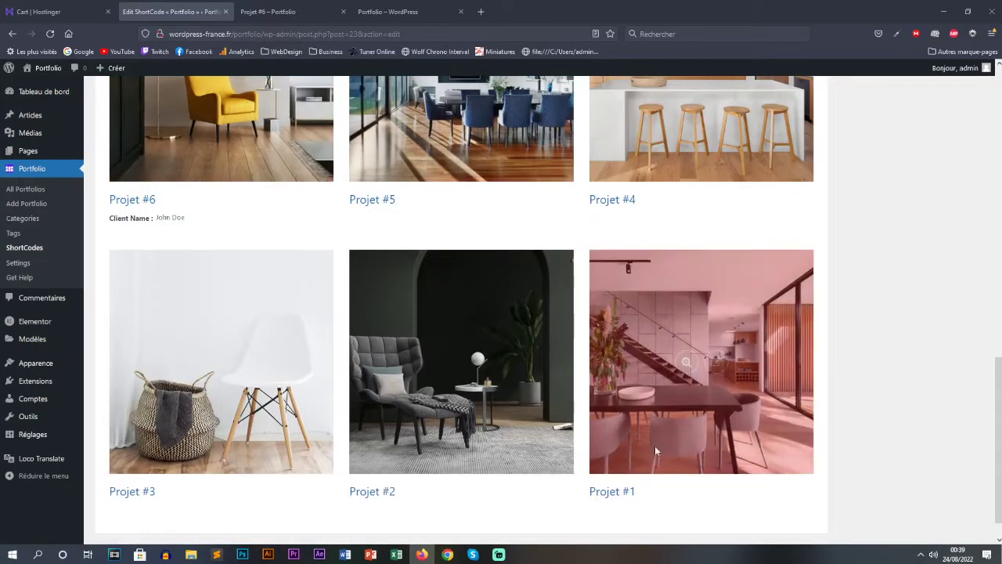
# Step: Set the shortcode's project order to Ascending and check the new sequence in the layout preview
pyautogui.scroll(6, 561, 423)
pyautogui.click(222, 184)
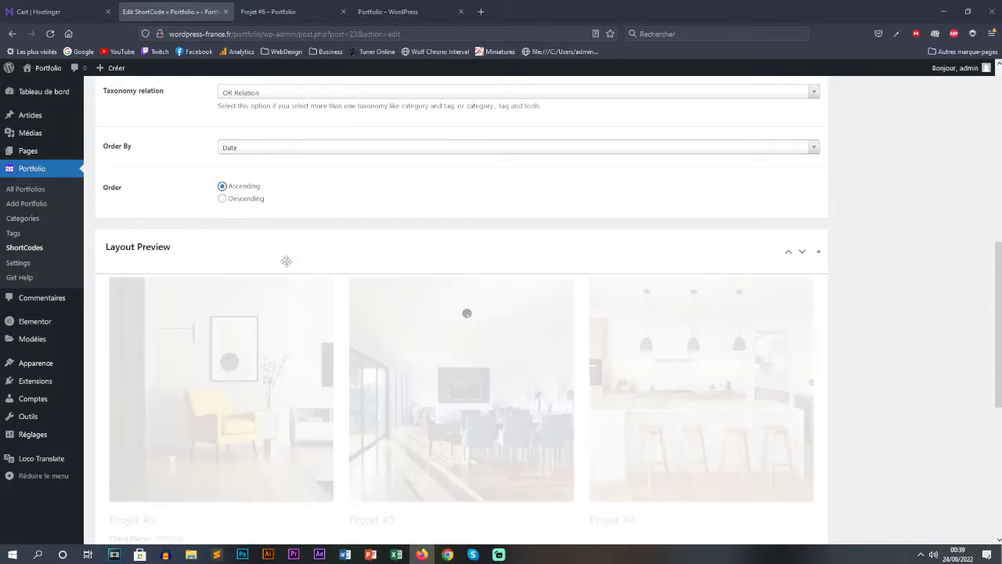
pyautogui.scroll(-1, 250, 223)
pyautogui.scroll(-5, 175, 253)
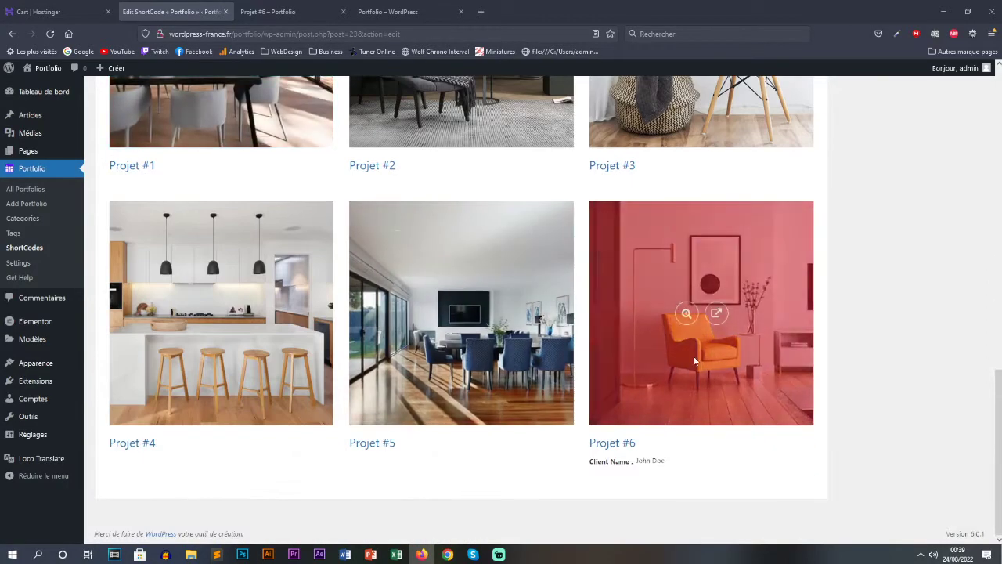
pyautogui.scroll(6, 378, 235)
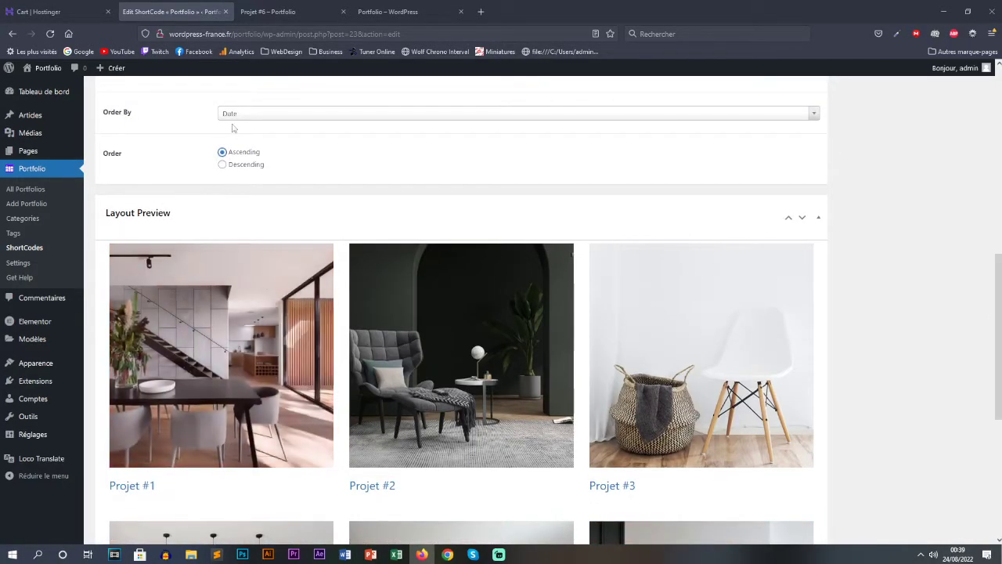
# Step: Set the shortcode to order projects by Name and check the sequence in the layout preview
pyautogui.scroll(1, 187, 204)
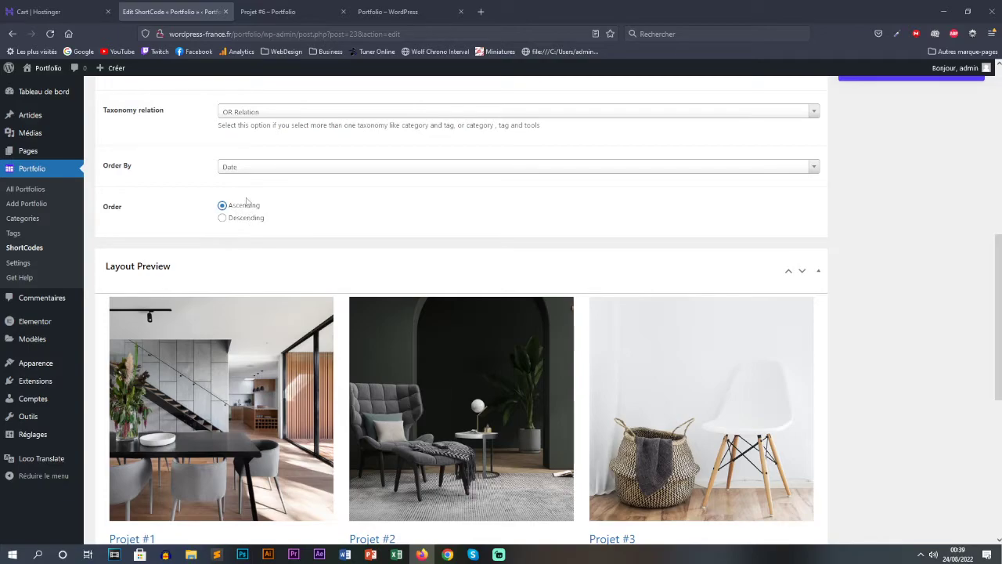
pyautogui.click(231, 170)
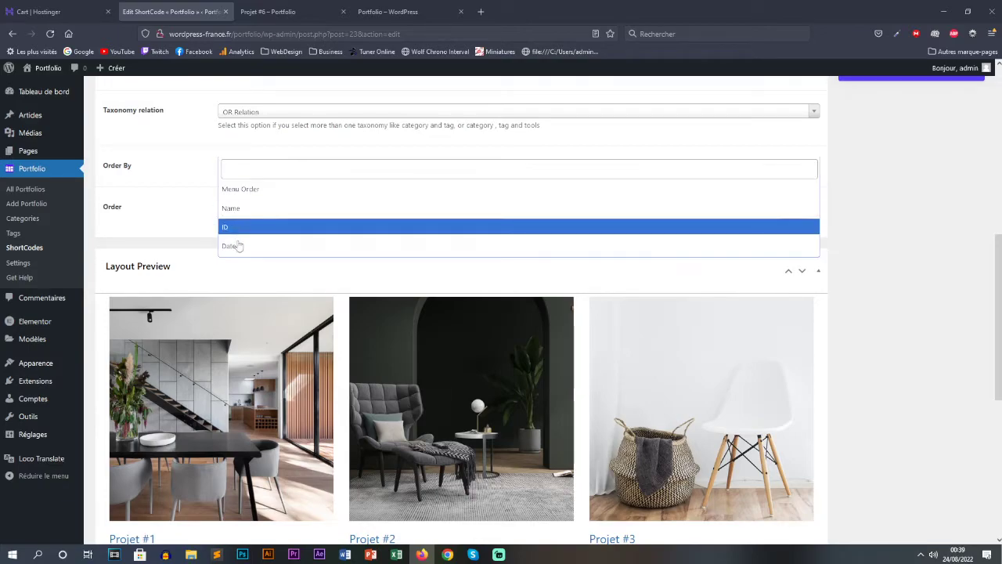
pyautogui.scroll(-2, 238, 258)
pyautogui.scroll(2, 239, 263)
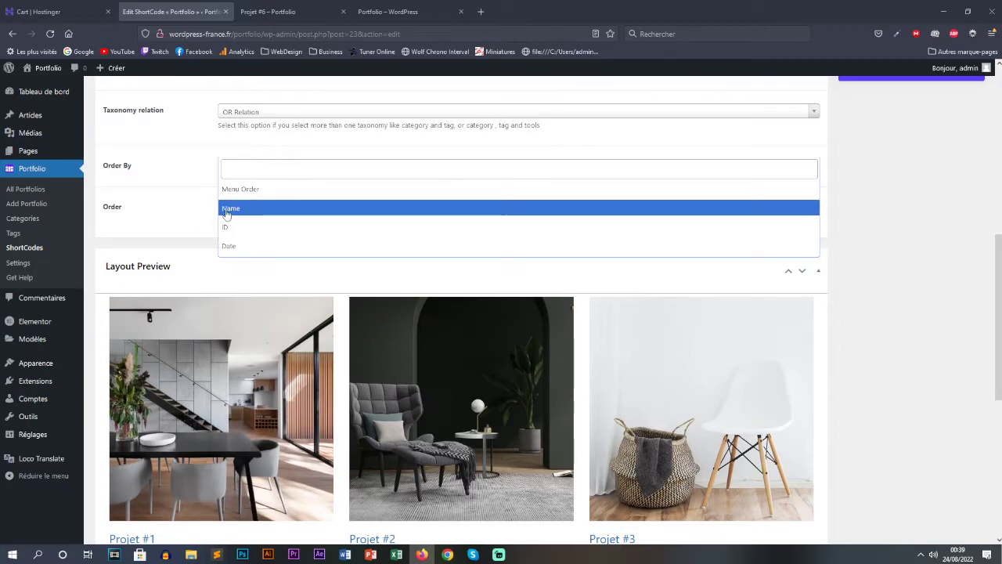
pyautogui.click(232, 213)
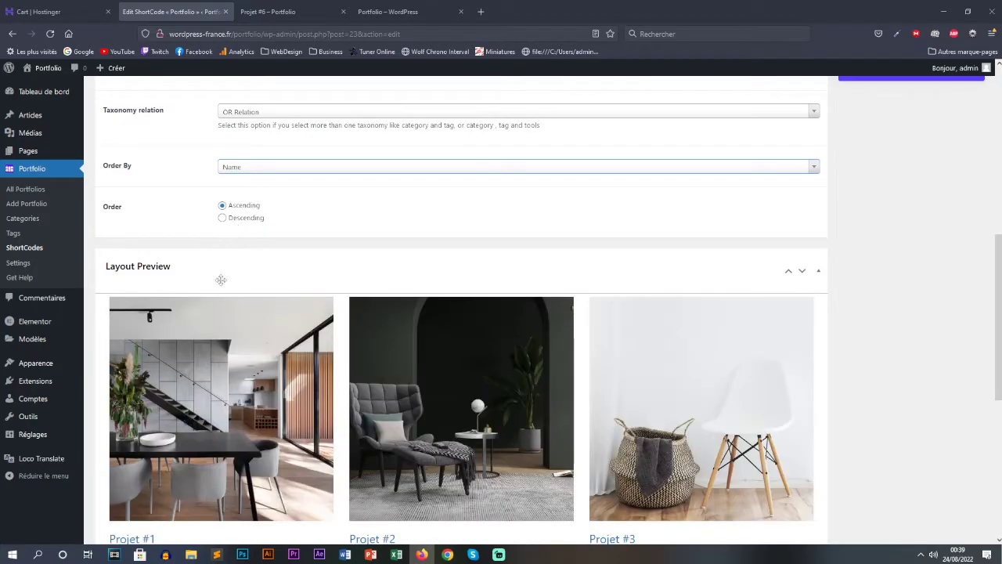
pyautogui.scroll(-2, 220, 280)
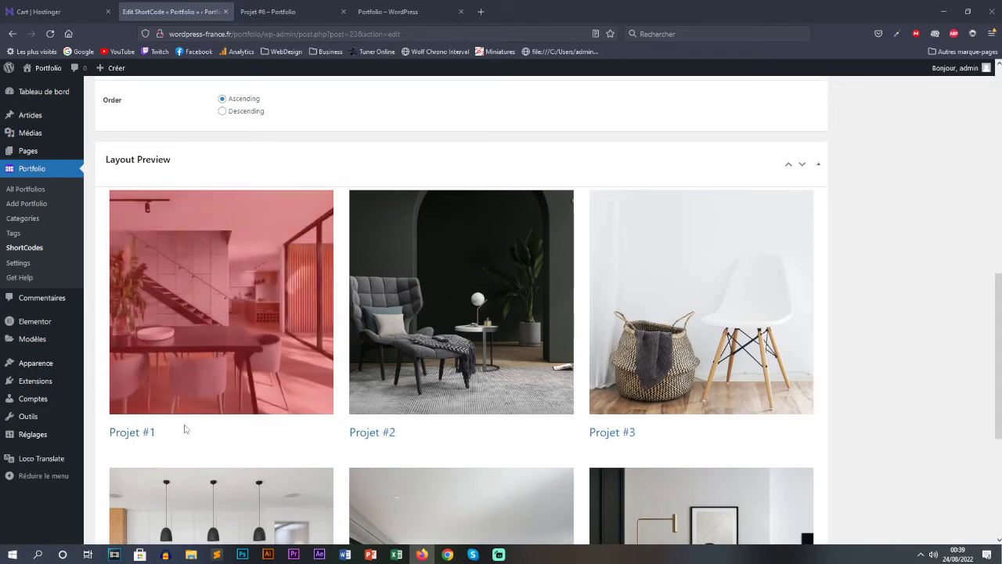
# Step: Set the shortcode to order projects by ID and check the sequence in the layout preview
pyautogui.scroll(3, 316, 271)
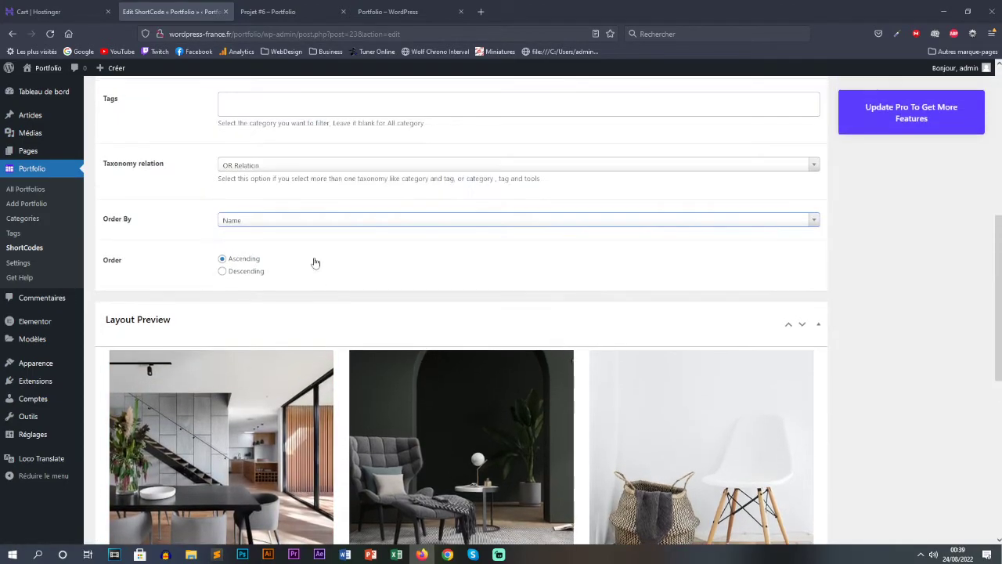
pyautogui.click(308, 219)
pyautogui.click(258, 282)
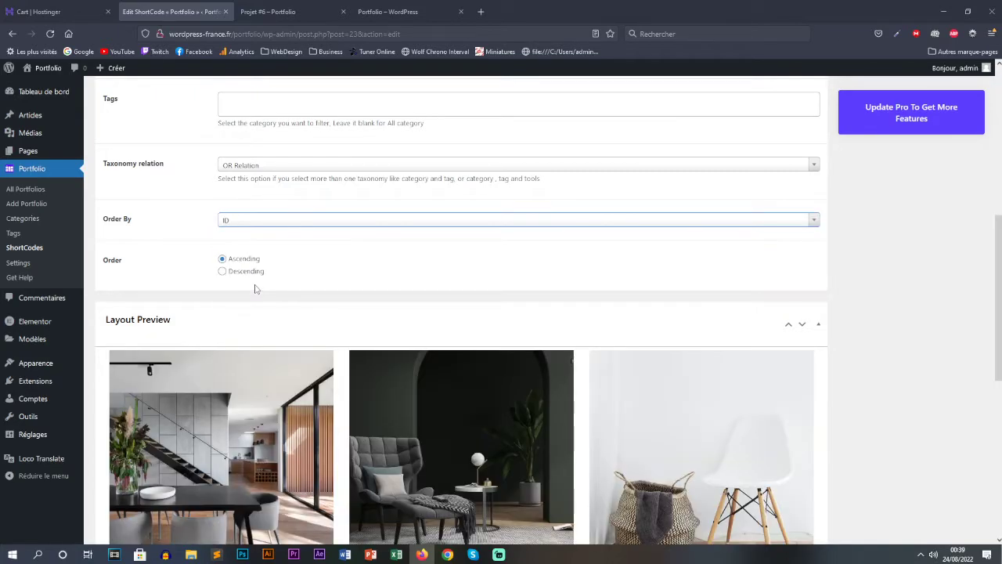
pyautogui.scroll(-3, 235, 282)
pyautogui.scroll(-4, 218, 275)
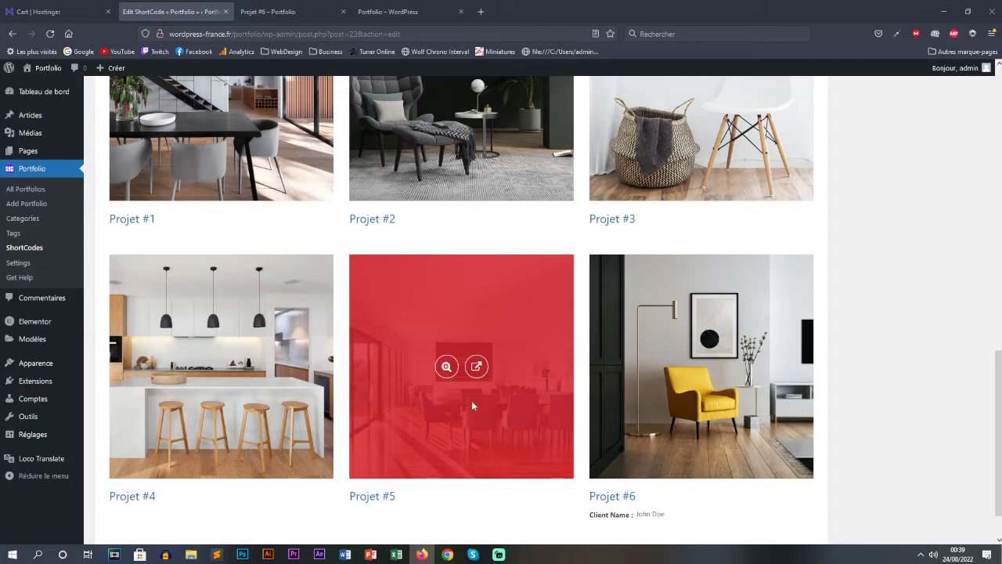
pyautogui.scroll(6, 364, 252)
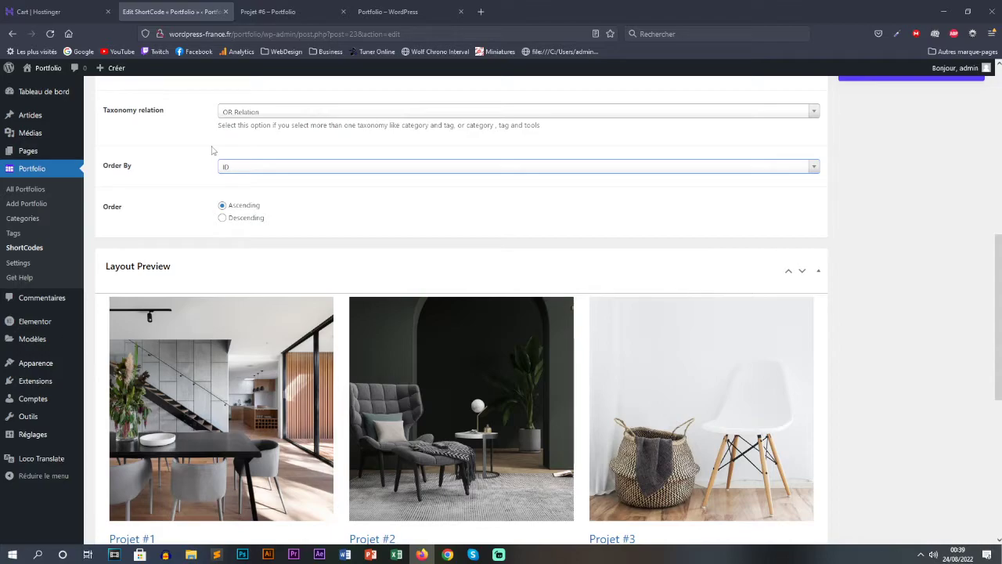
# Step: Review the shortcode's styling settings, including the parent class, colors, padding and text styles, alongside the layout preview
pyautogui.scroll(10, 231, 202)
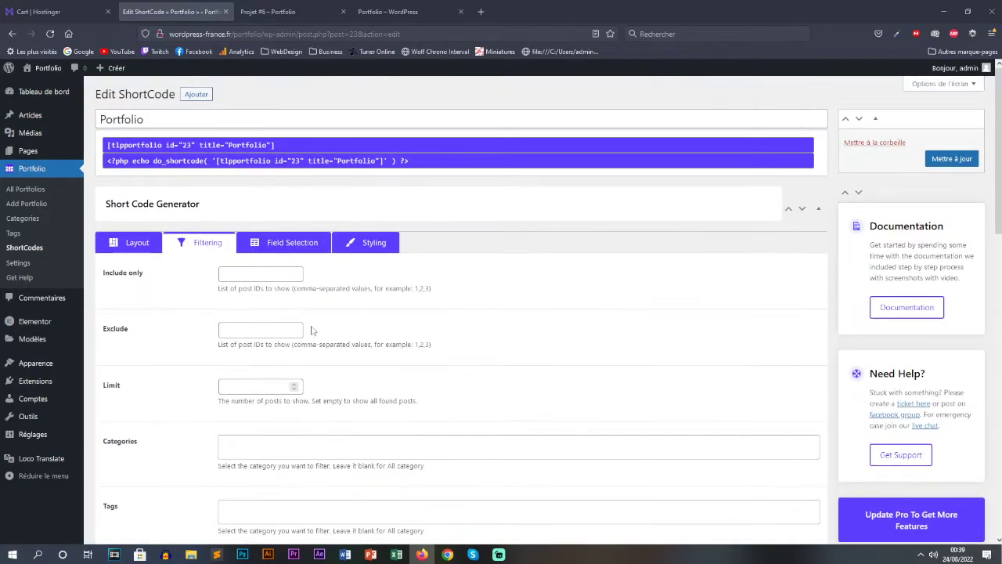
pyautogui.click(371, 242)
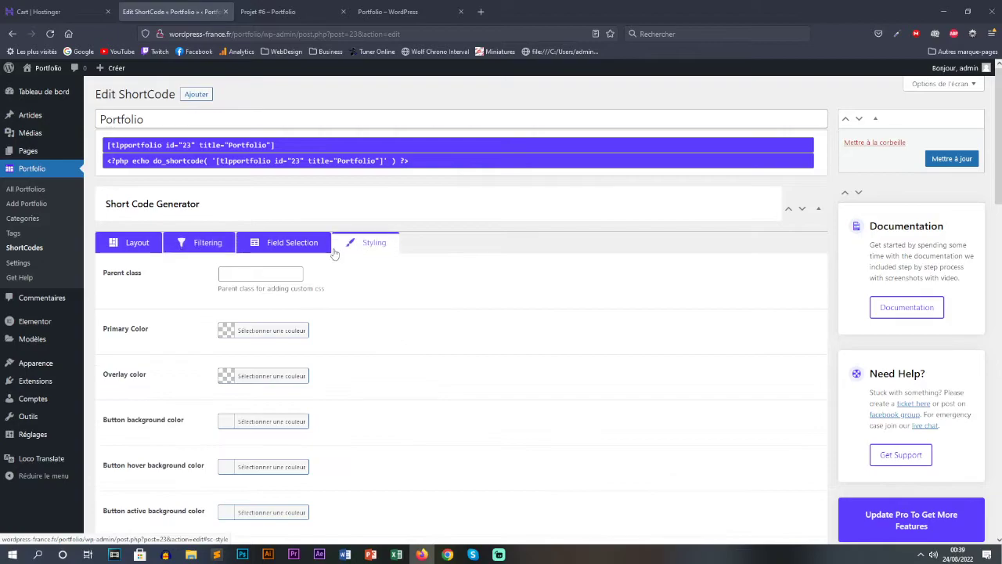
pyautogui.scroll(-6, 334, 253)
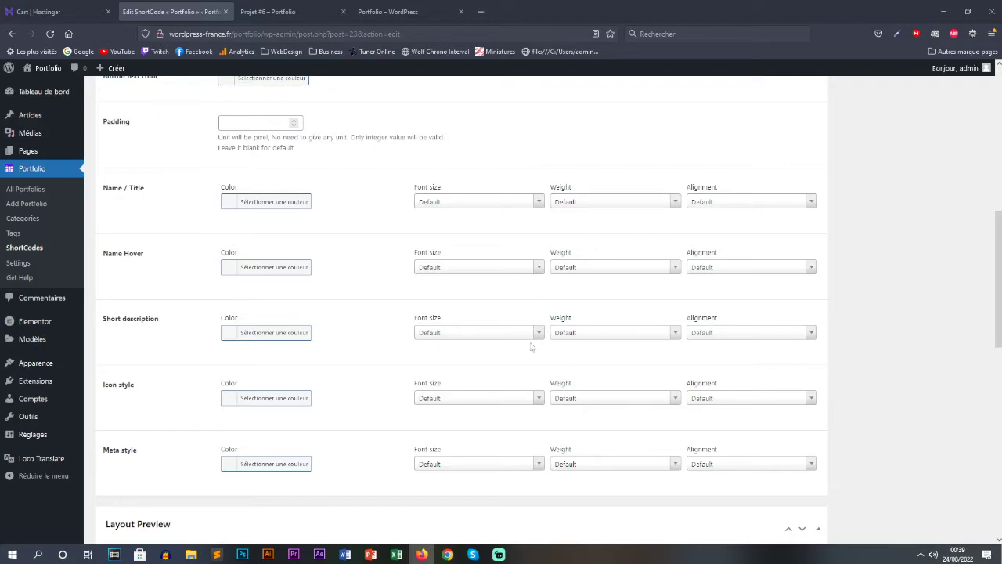
pyautogui.scroll(1, 201, 313)
pyautogui.scroll(-3, 201, 313)
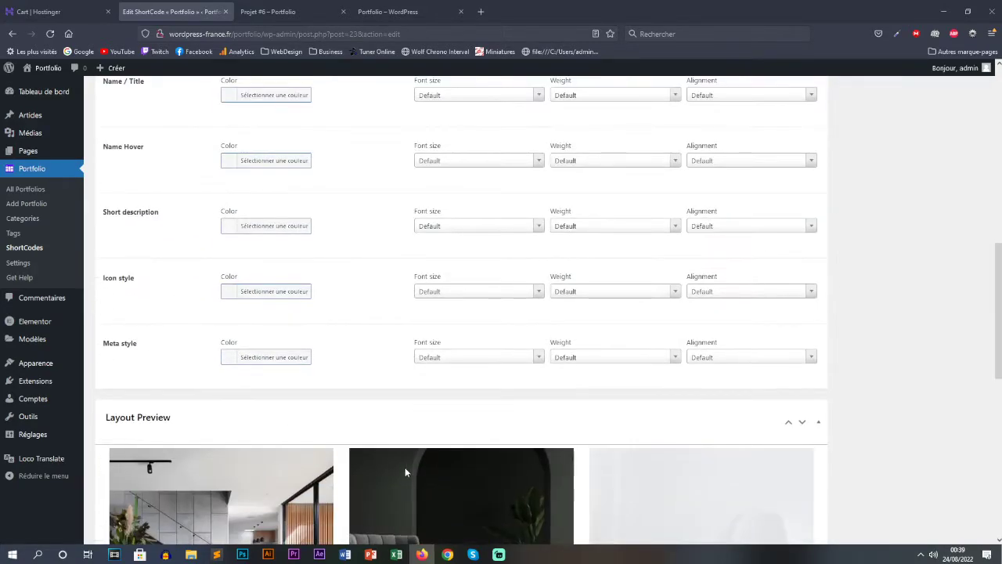
pyautogui.scroll(-4, 406, 476)
pyautogui.scroll(4, 457, 345)
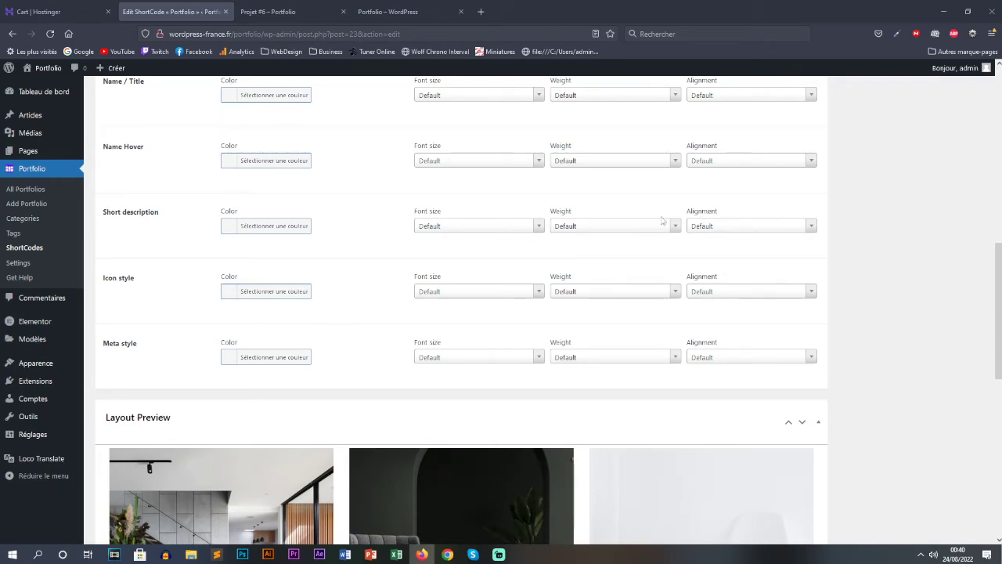
pyautogui.scroll(4, 587, 308)
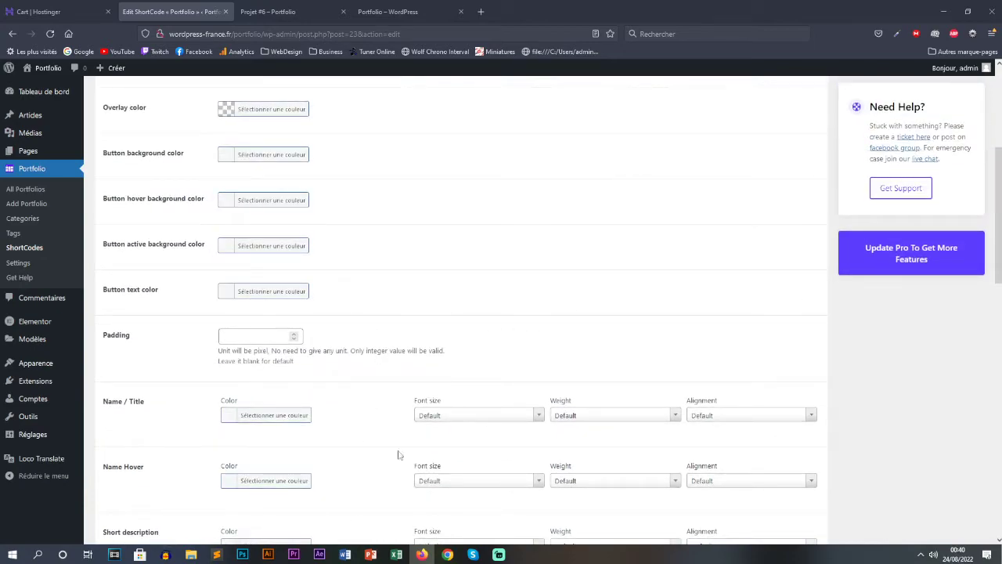
pyautogui.scroll(2, 377, 442)
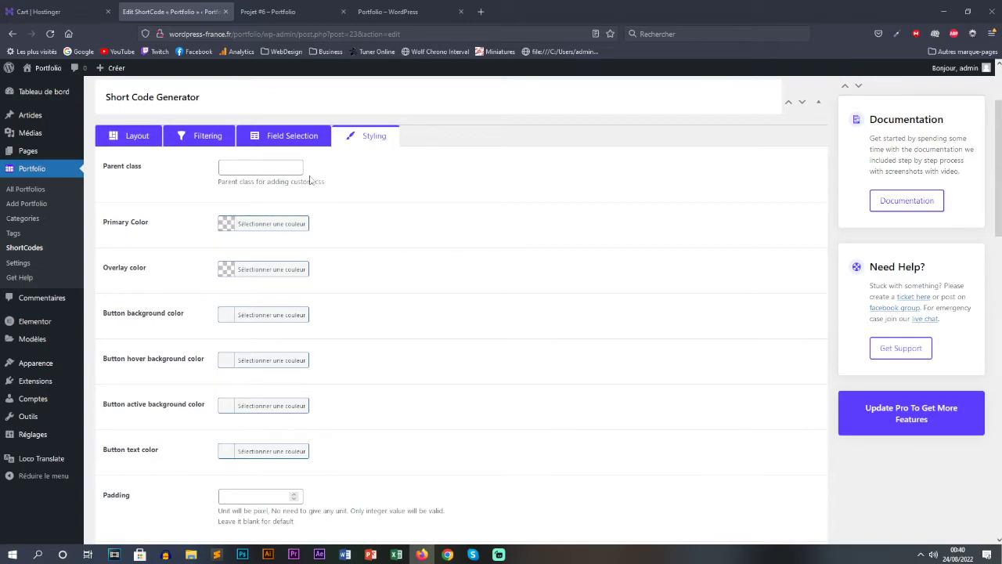
pyautogui.click(263, 169)
pyautogui.scroll(3, 265, 169)
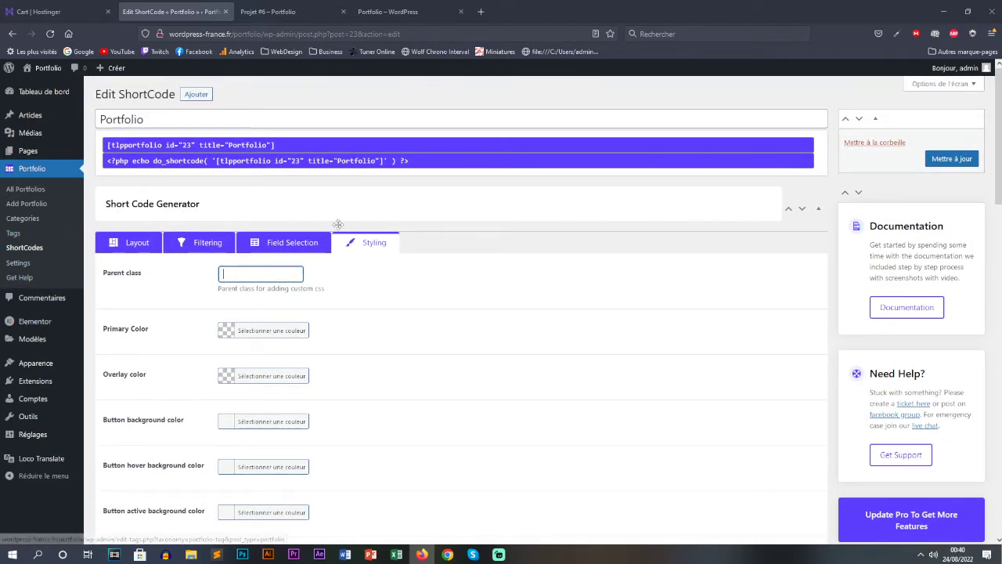
# Step: Open the live Portfolio page of the site and look over its project grid
pyautogui.click(298, 9)
pyautogui.scroll(1, 290, 151)
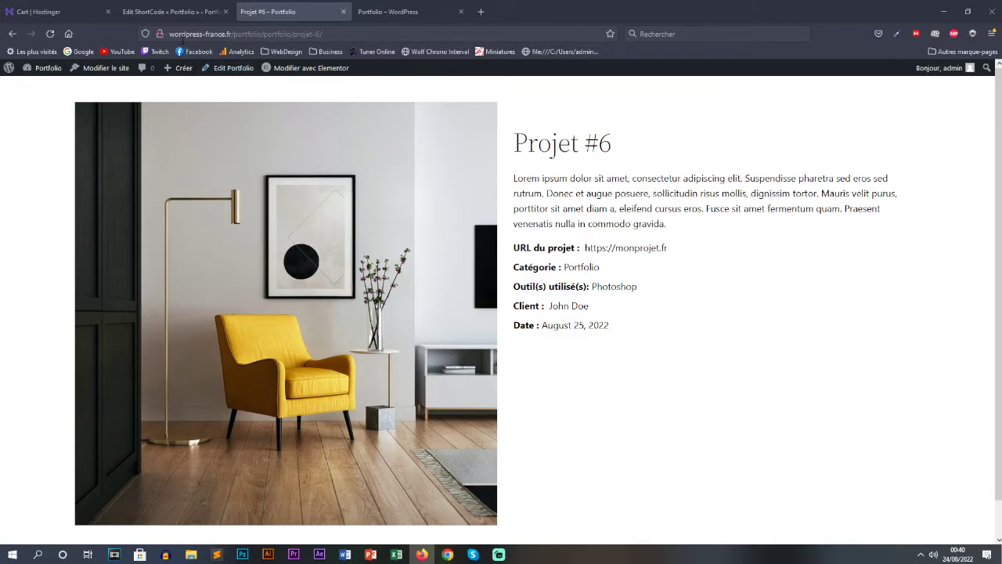
pyautogui.click(388, 11)
pyautogui.click(43, 88)
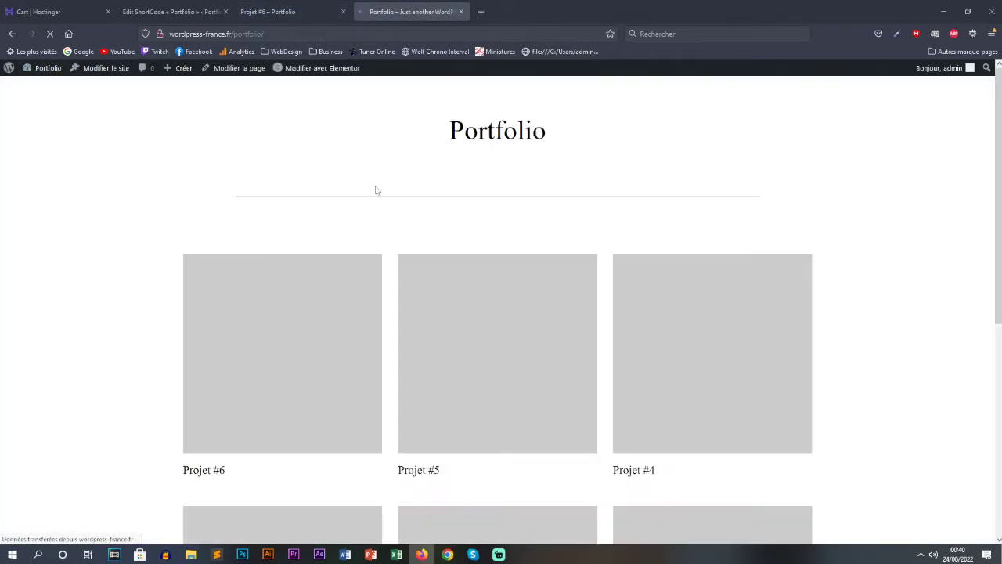
pyautogui.scroll(-3, 469, 313)
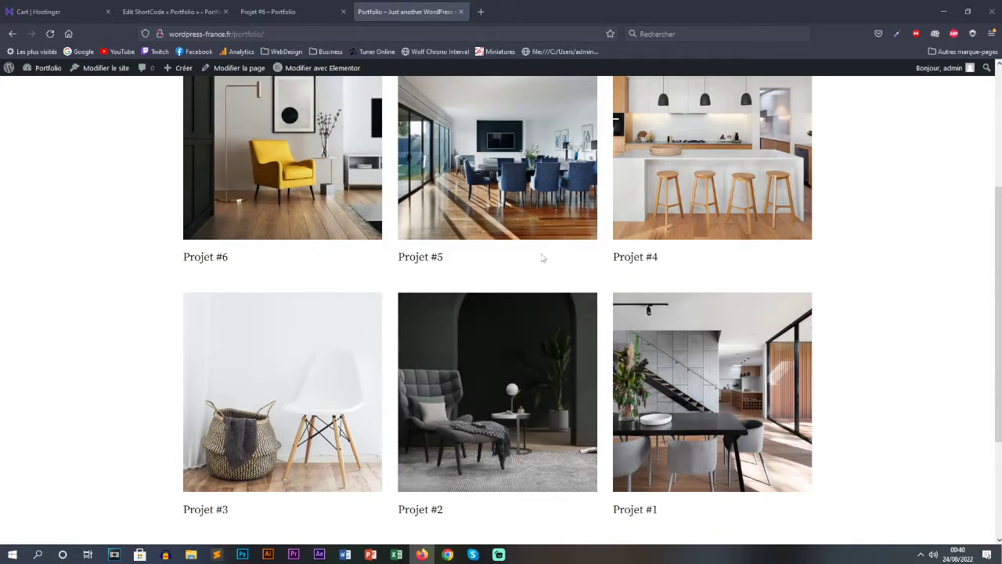
# Step: Examine the detail labels on the Projet #6 page, and check the Loco Translate options available in the dashboard
pyautogui.click(277, 12)
pyautogui.moveTo(611, 325); pyautogui.dragTo(512, 249)
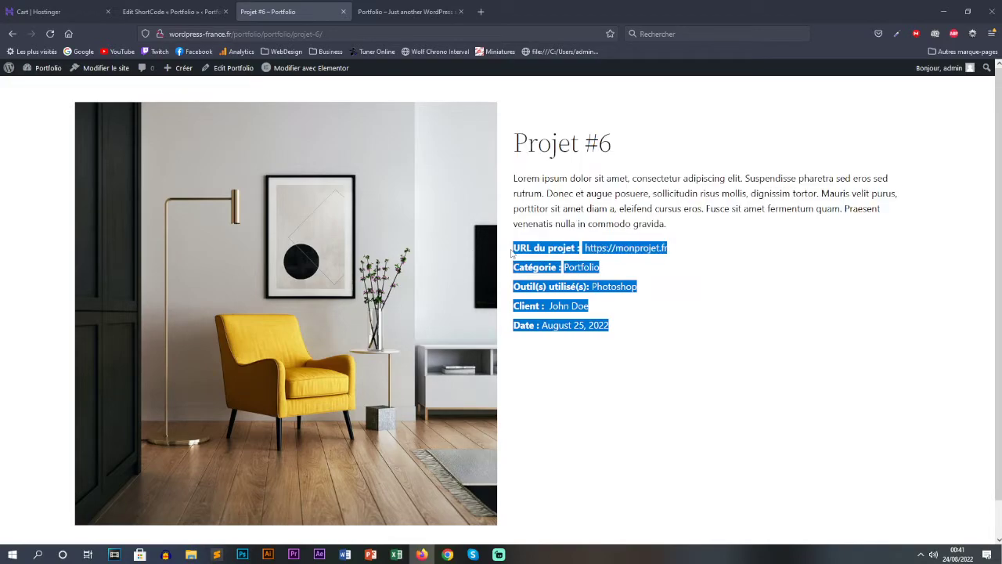
pyautogui.click(684, 322)
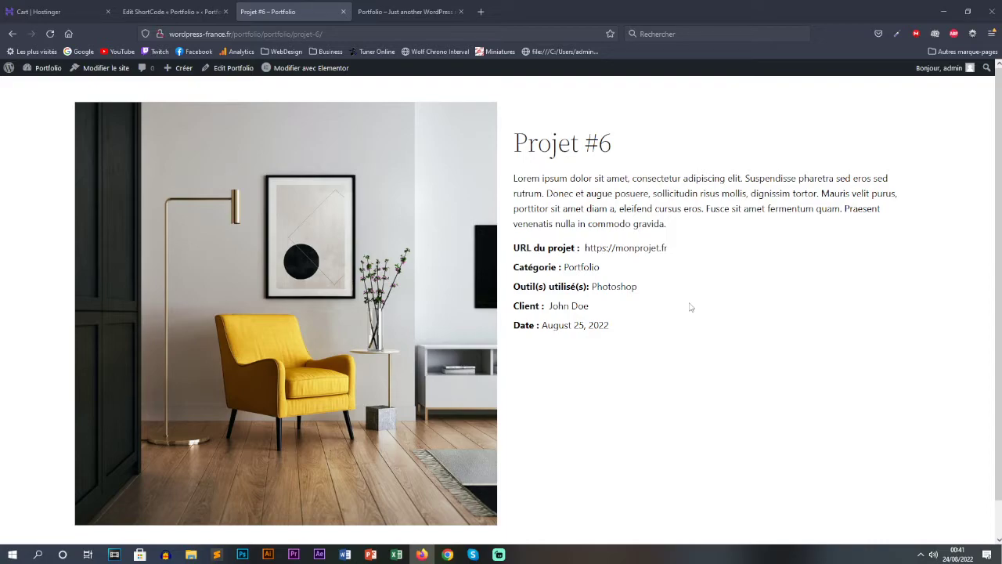
pyautogui.click(222, 10)
pyautogui.moveTo(32, 459)
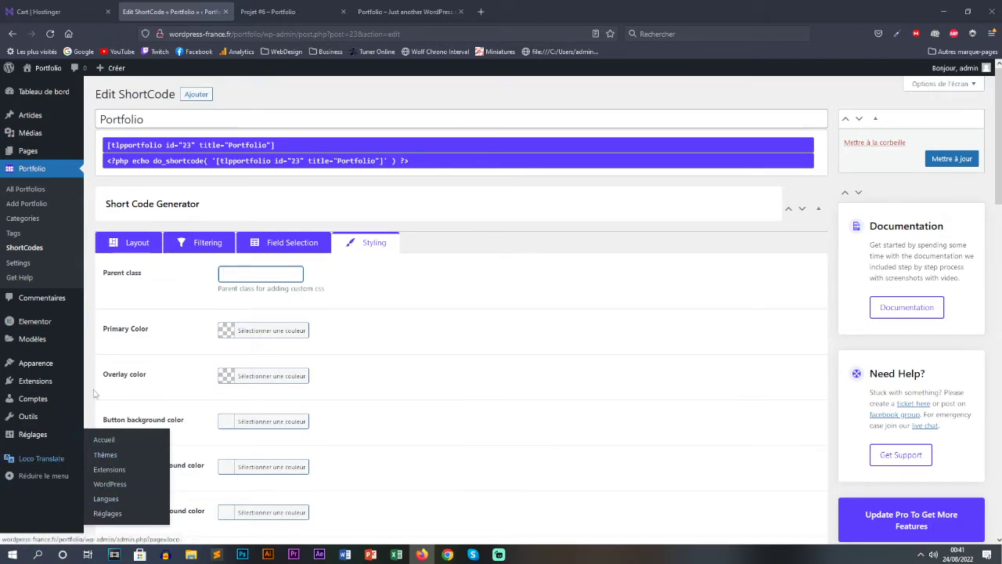
pyautogui.click(332, 11)
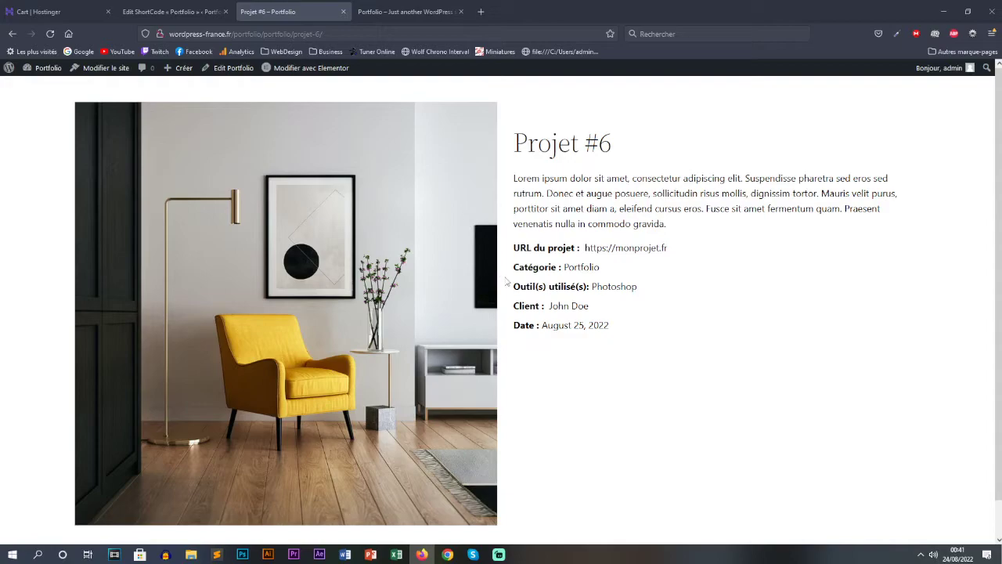
pyautogui.moveTo(599, 328); pyautogui.dragTo(499, 239)
pyautogui.click(513, 249)
pyautogui.click(172, 12)
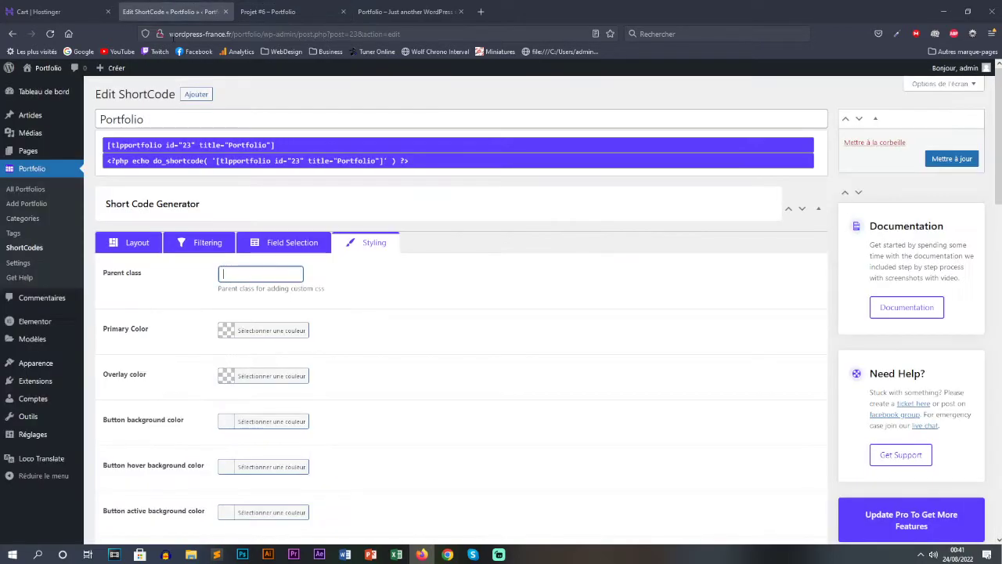
# Step: Open the site's list of pages in a separate browser tab placed before the shortcode editor
pyautogui.moveTo(429, 162); pyautogui.dragTo(101, 136)
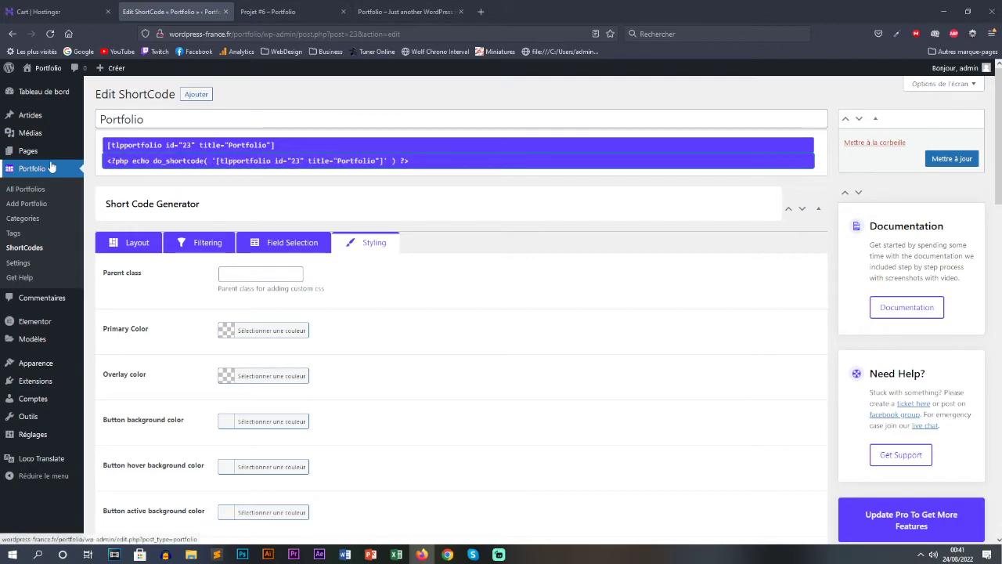
pyautogui.rightClick(68, 155)
pyautogui.click(110, 162)
pyautogui.moveTo(311, 6); pyautogui.dragTo(181, 8)
# Step: Copy the shortcode [tlpportfolio id="23" title="Portfolio"] from the shortcode editor
pyautogui.click(246, 12)
pyautogui.click(295, 157)
pyautogui.click(289, 144)
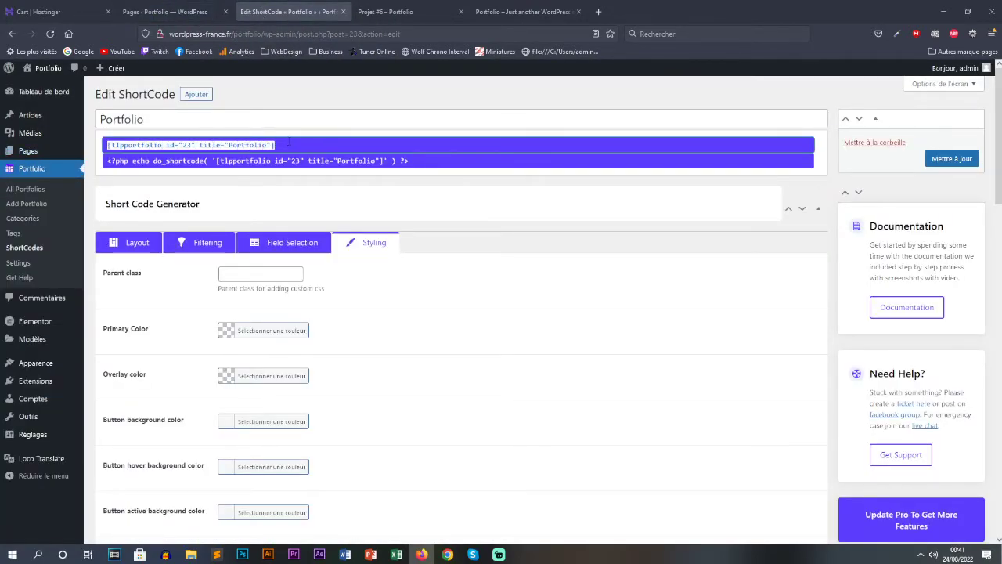
pyautogui.rightClick(240, 145)
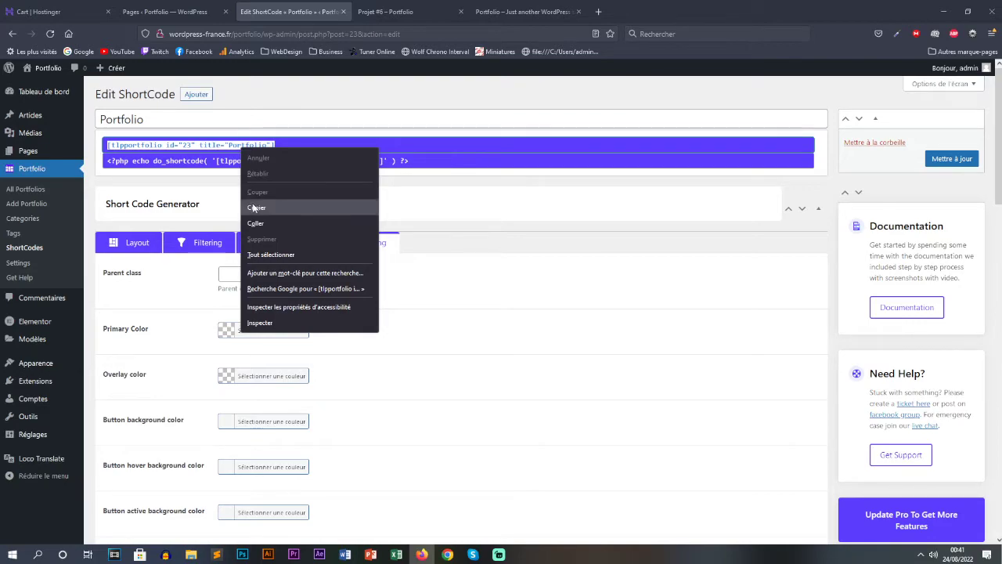
pyautogui.click(256, 207)
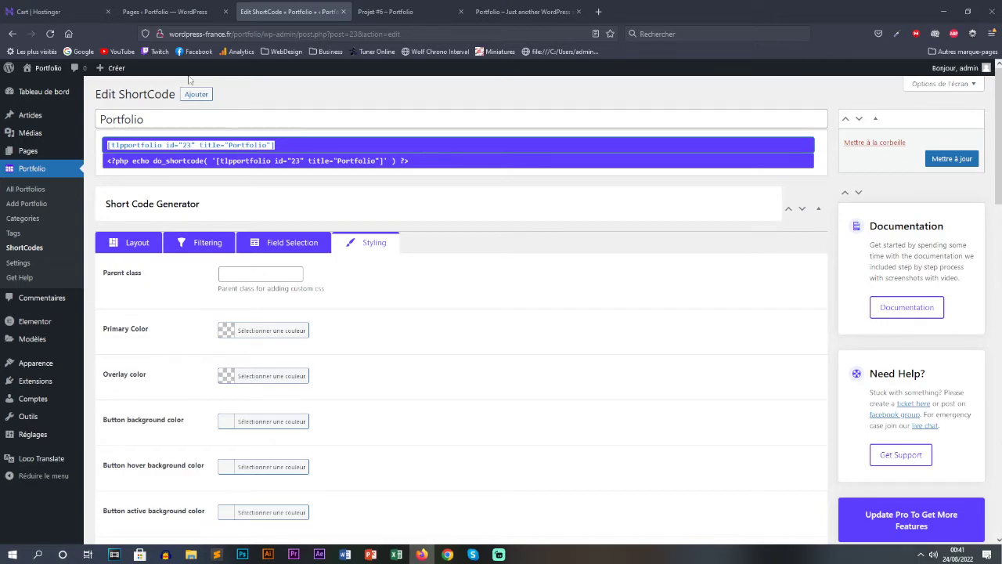
# Step: Open the Portfolio home page from the list of pages for editing with Elementor
pyautogui.click(164, 12)
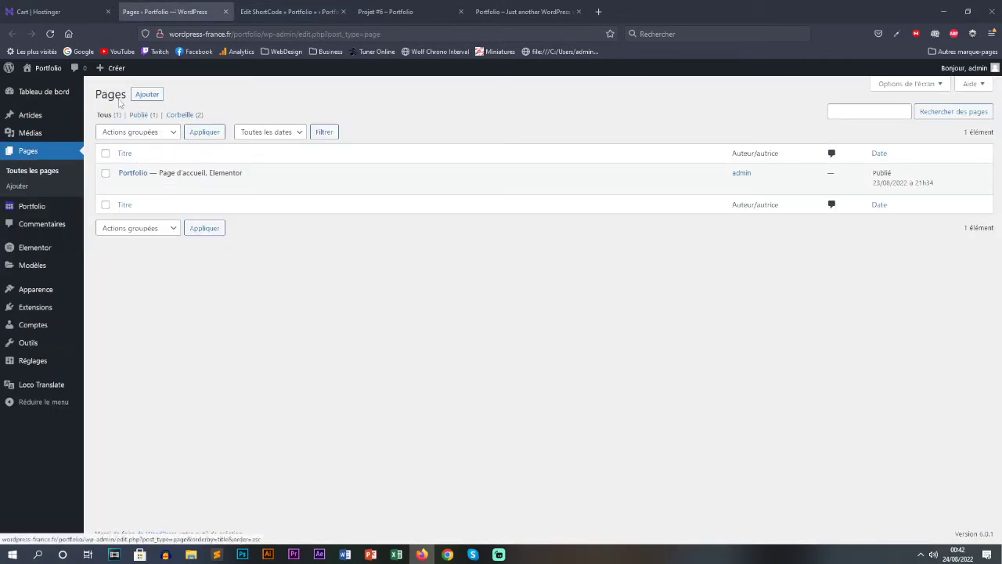
pyautogui.click(284, 14)
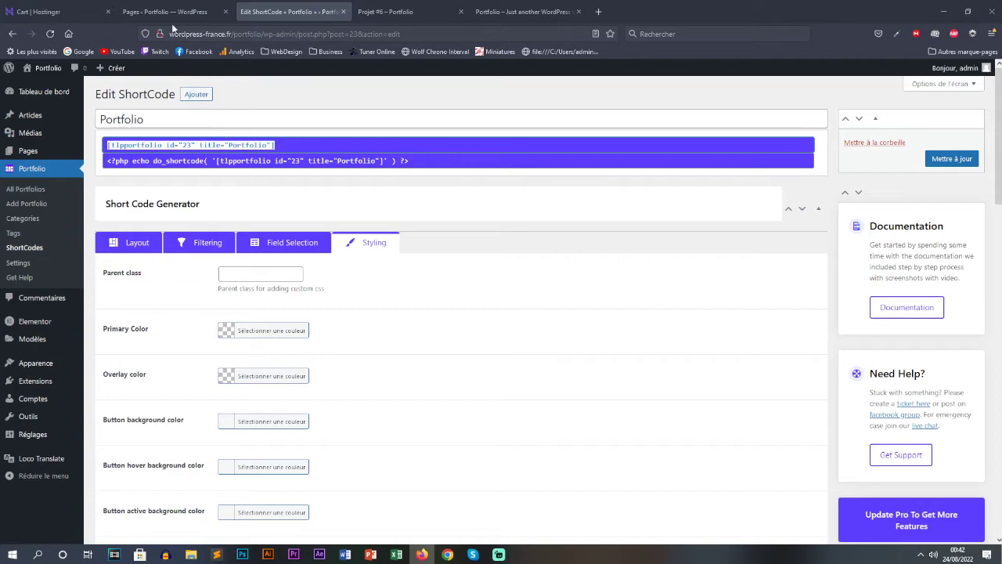
pyautogui.click(165, 12)
pyautogui.click(133, 187)
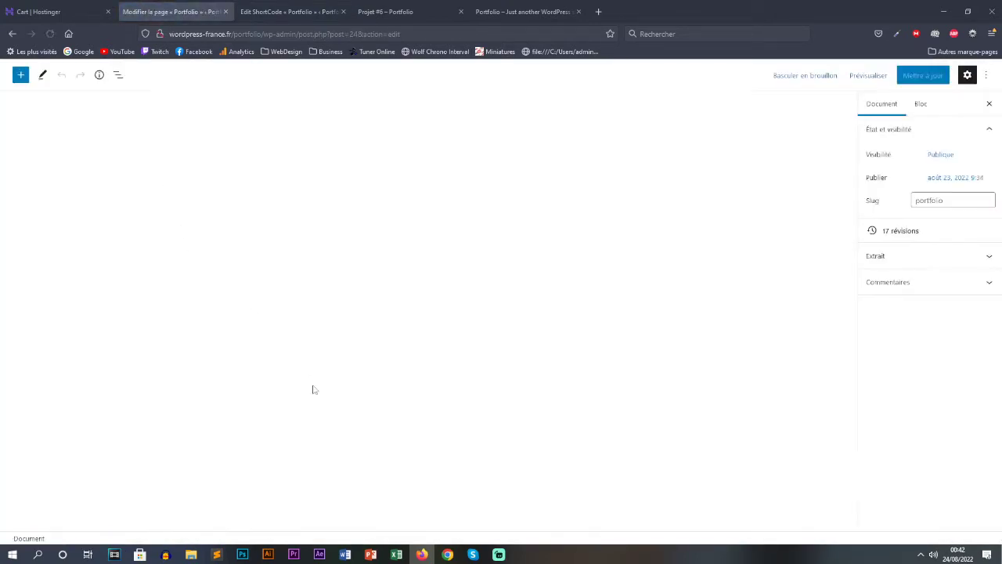
pyautogui.click(404, 249)
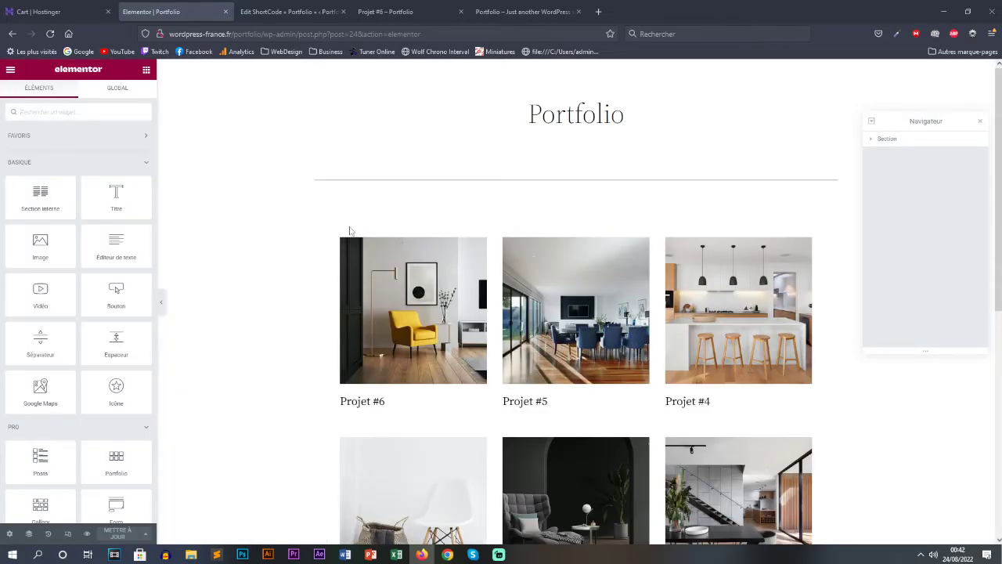
# Step: Replace the content of the page's Code court widget with the copied portfolio shortcode, and look over the widget's advanced layout options
pyautogui.click(813, 243)
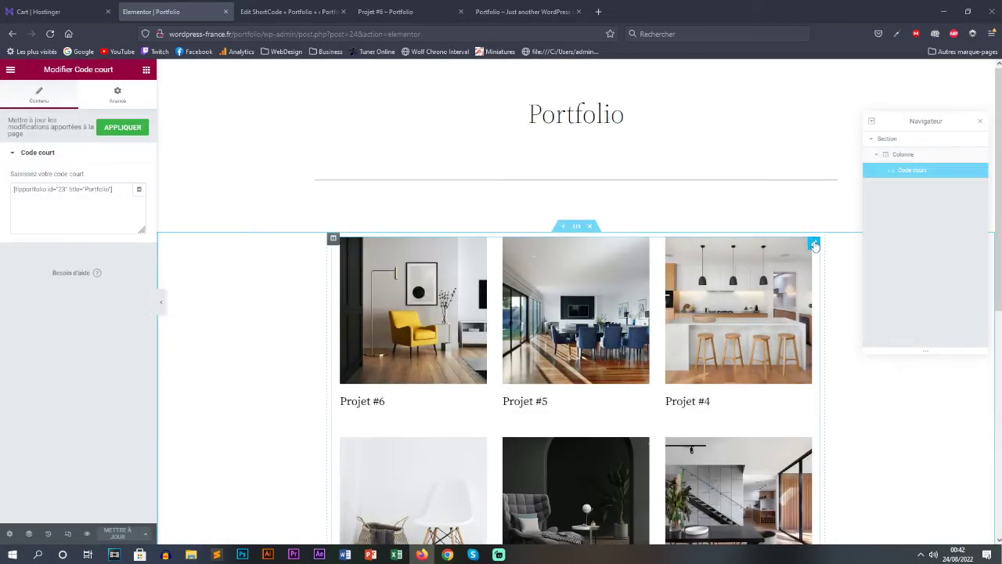
pyautogui.moveTo(14, 189); pyautogui.dragTo(112, 189)
pyautogui.hotkey('ctrl', 'c')
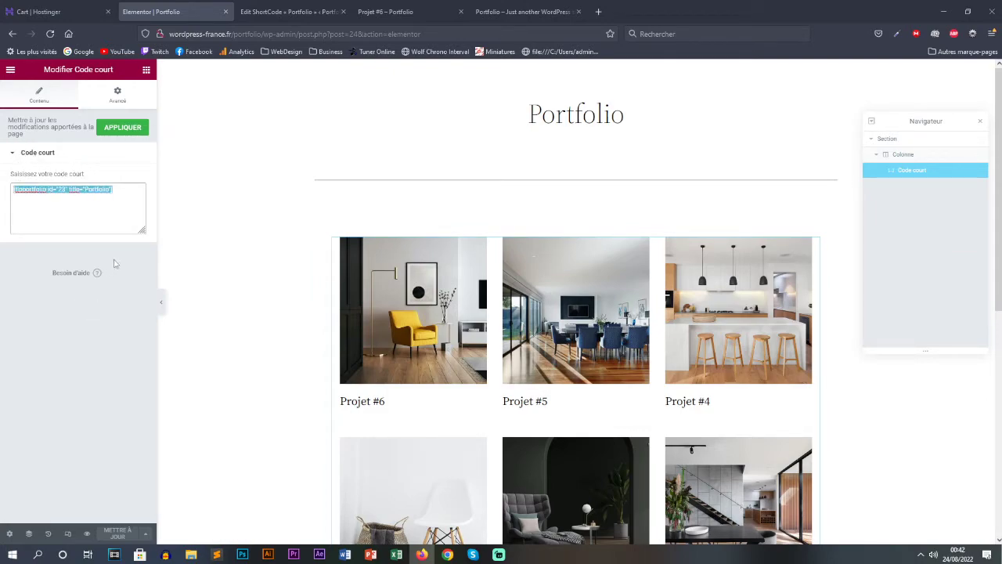
pyautogui.rightClick(101, 209)
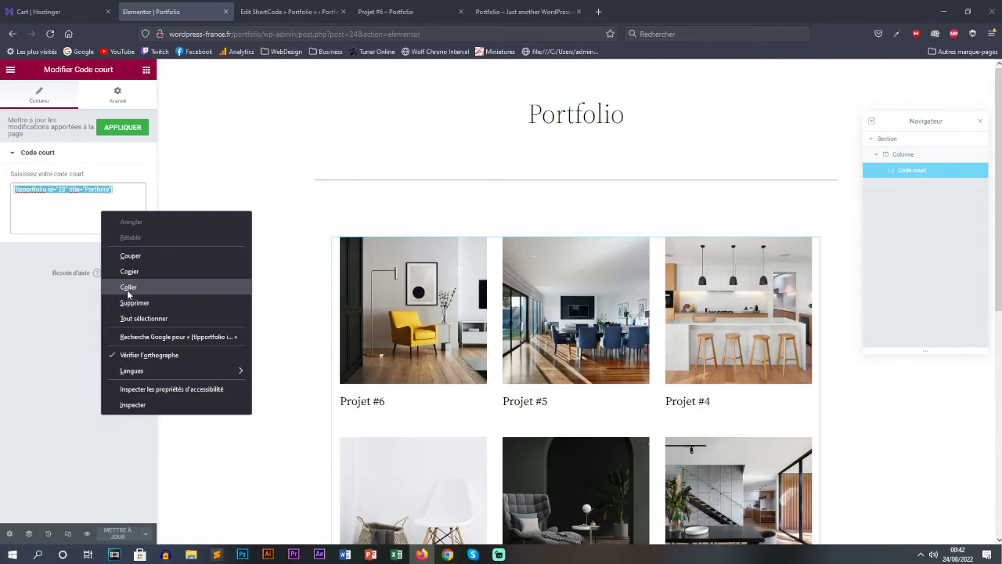
pyautogui.click(127, 292)
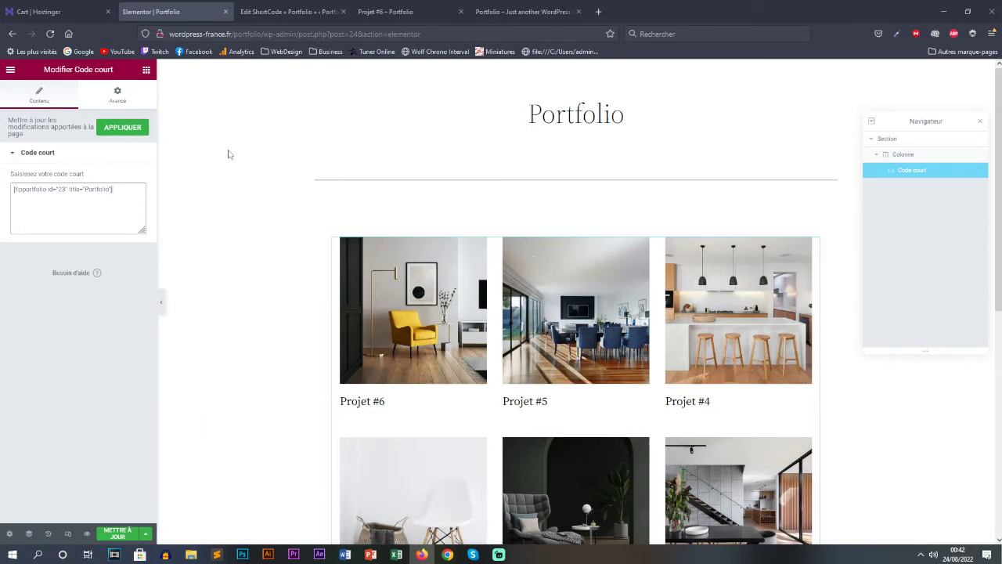
pyautogui.click(122, 96)
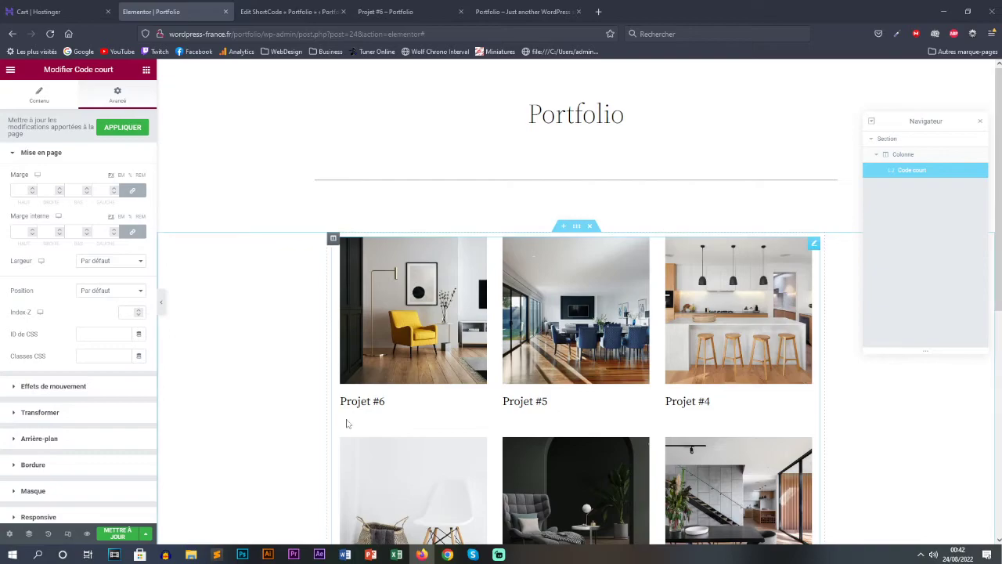
pyautogui.scroll(-2, 39, 365)
pyautogui.scroll(2, 51, 347)
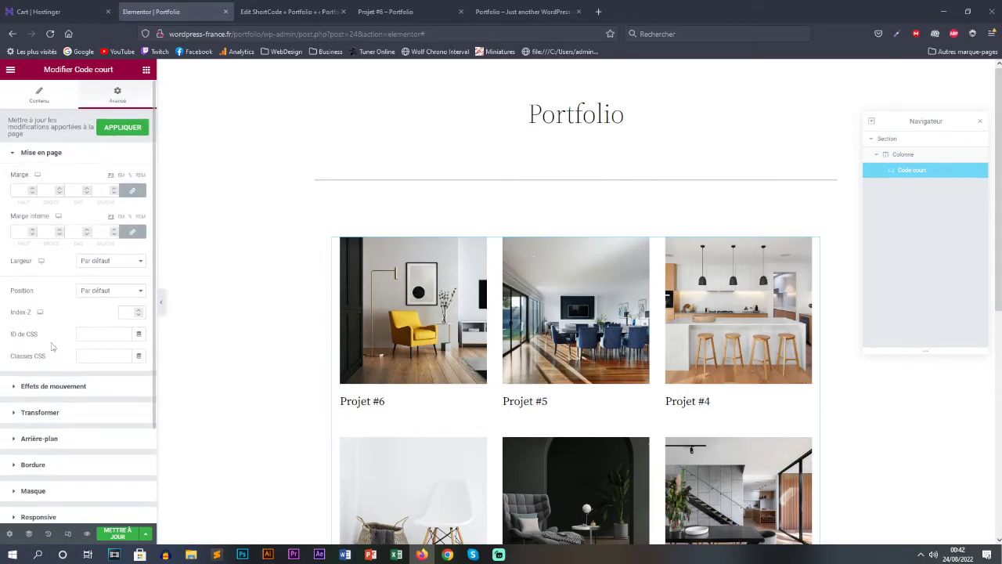
pyautogui.scroll(-2, 53, 337)
pyautogui.scroll(2, 54, 335)
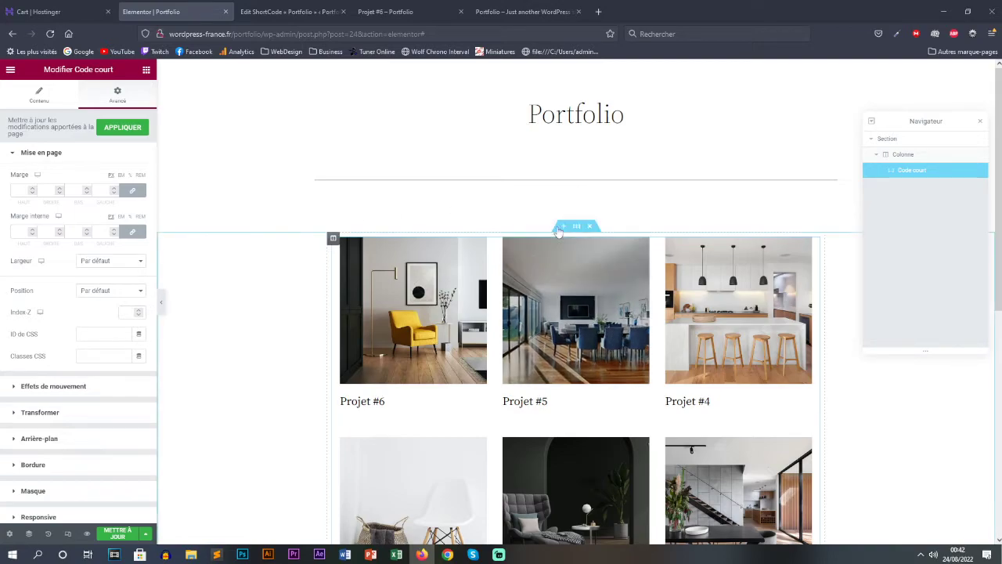
# Step: Set the content width of the section holding the project grid to Encadré with a width of 830
pyautogui.click(576, 226)
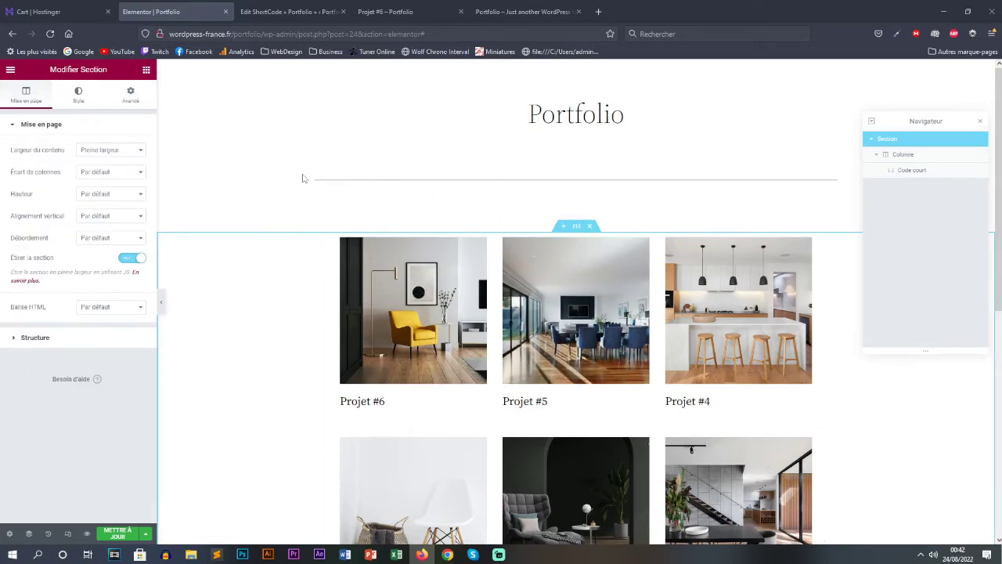
pyautogui.click(119, 150)
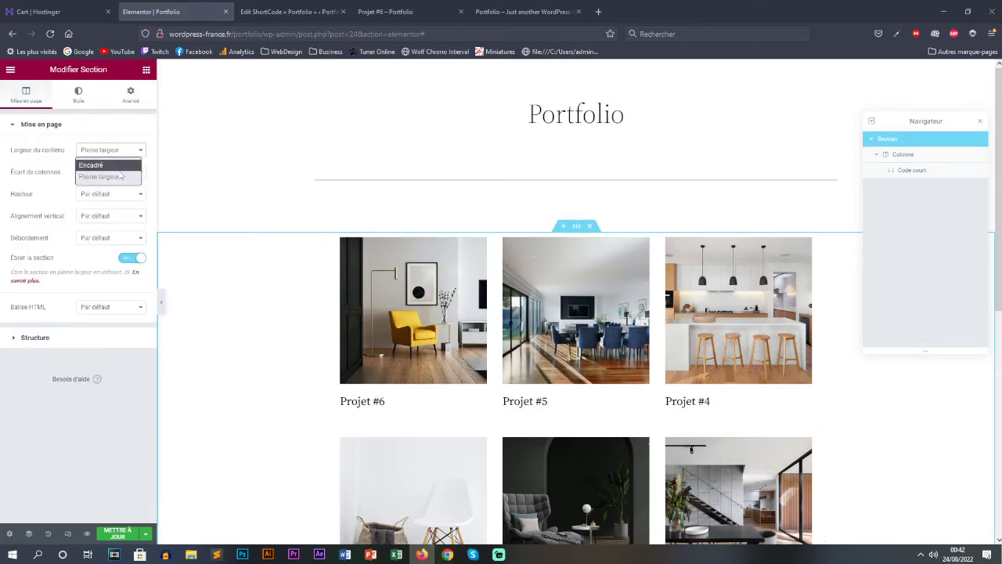
pyautogui.click(117, 167)
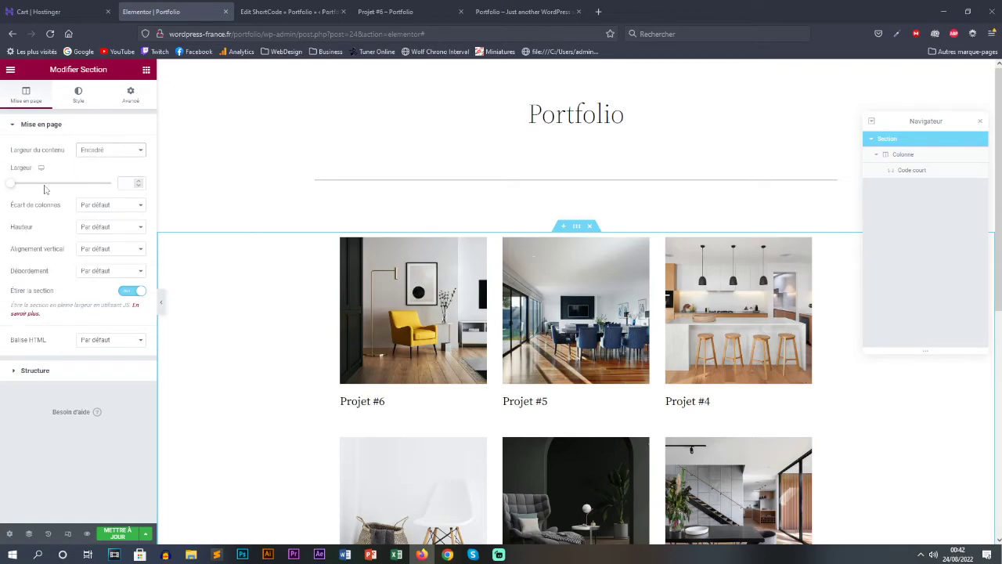
pyautogui.moveTo(14, 185); pyautogui.dragTo(74, 183)
pyautogui.moveTo(70, 190); pyautogui.dragTo(38, 192)
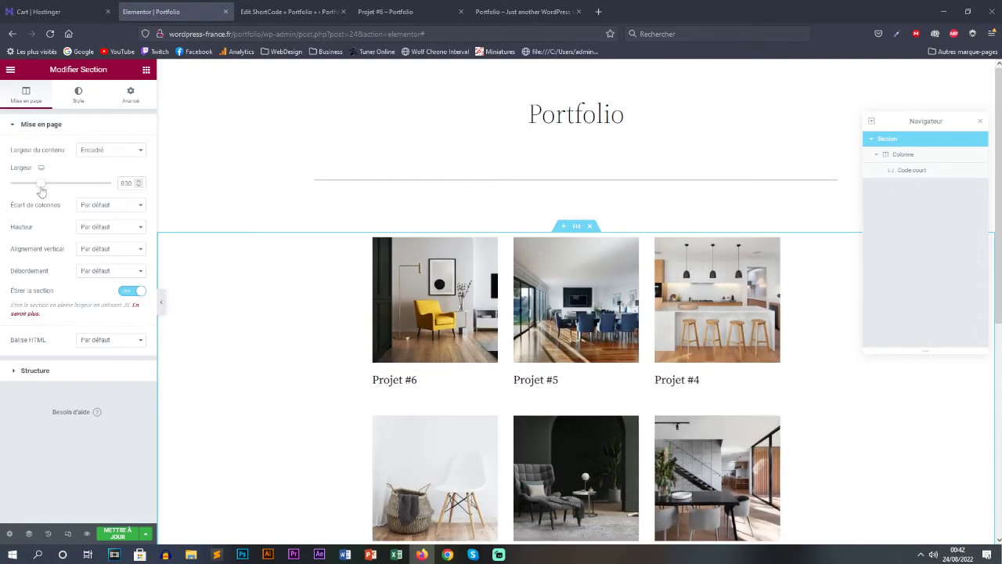
# Step: Open the add-plugins page from the shortcode editor's site and search the plugin directory for portfolio
pyautogui.click(319, 10)
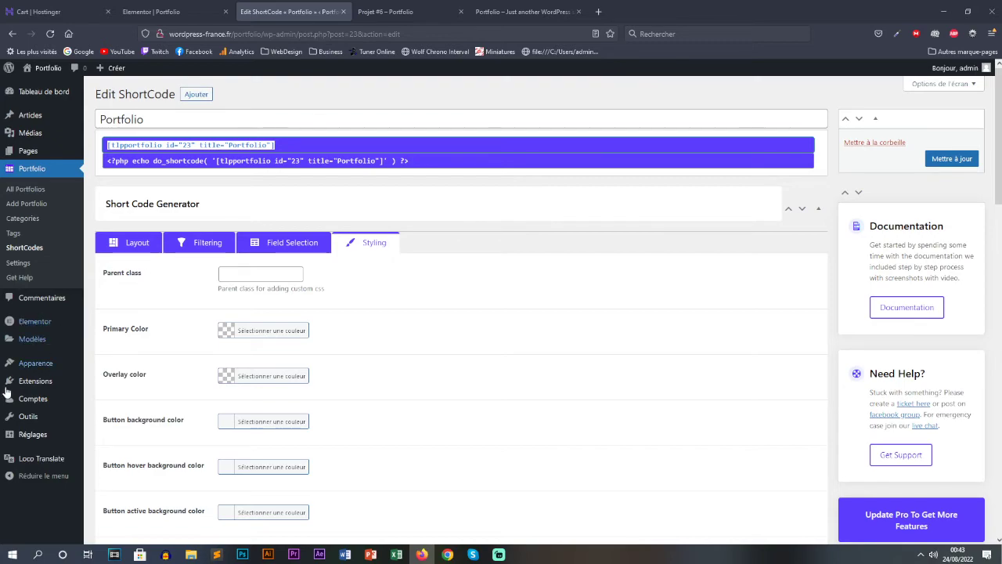
pyautogui.moveTo(54, 383)
pyautogui.click(99, 399)
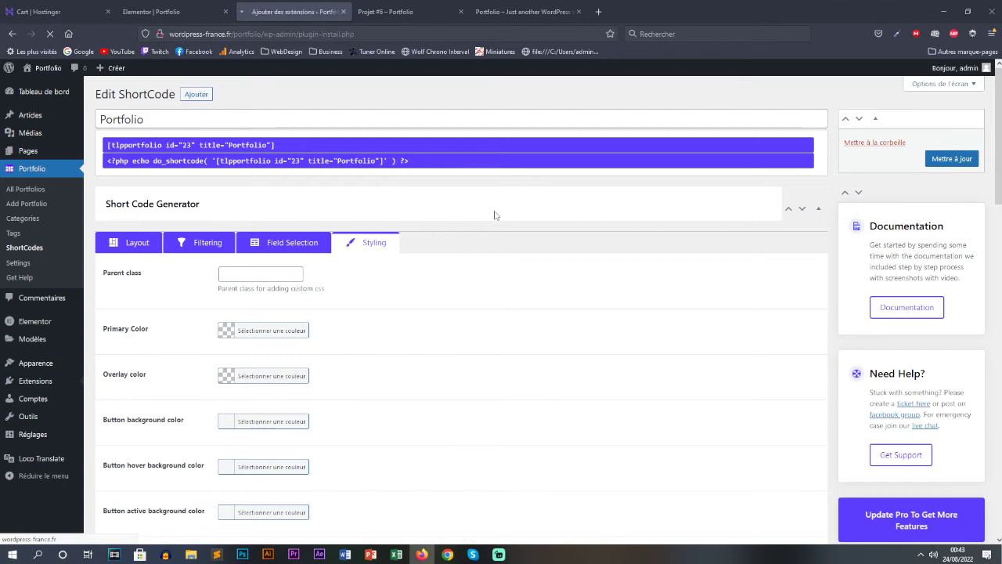
pyautogui.write('port')
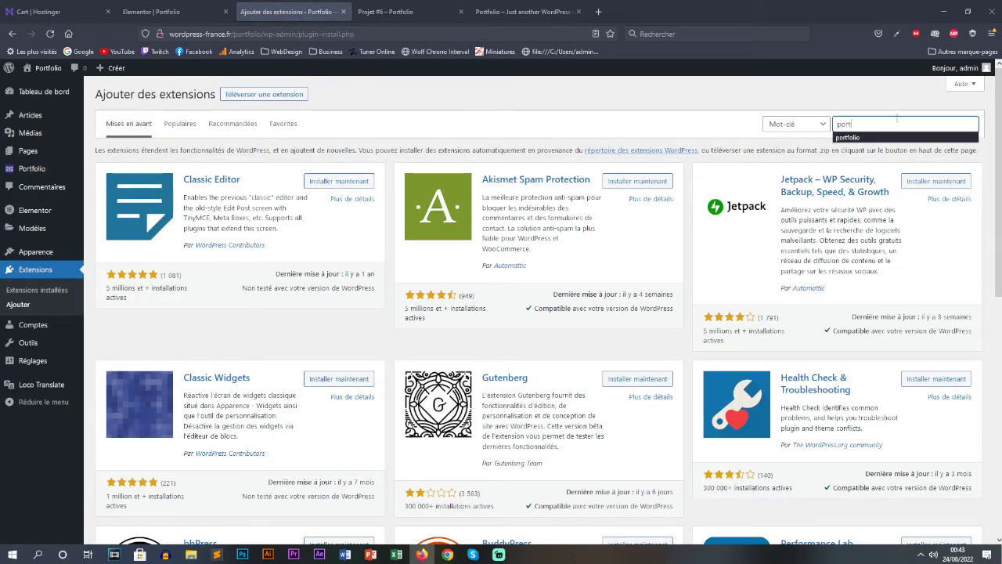
pyautogui.press('Return')
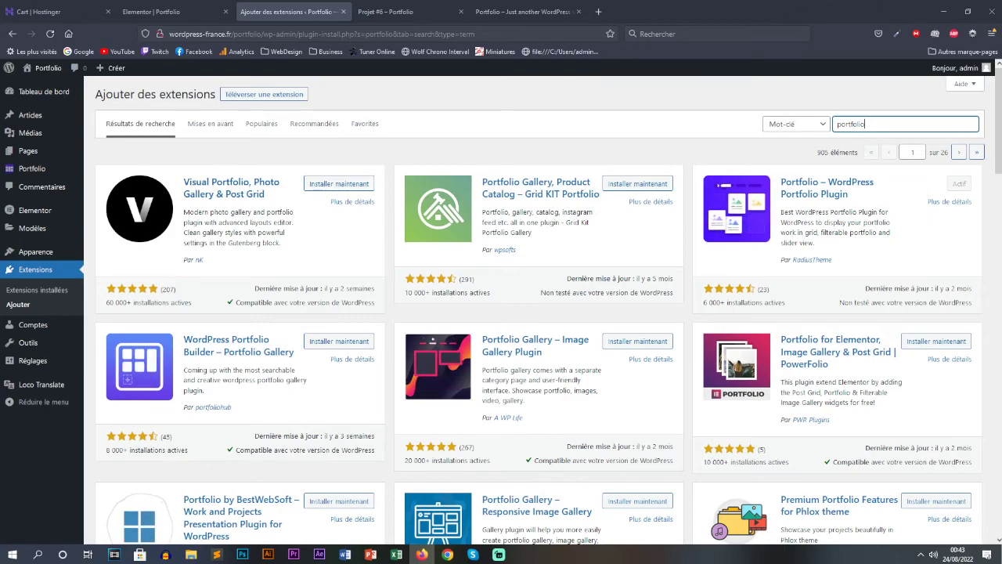
# Step: View the installed themes in a new browser tab, and check the published Projet #6 page before returning to the portfolio plugin results
pyautogui.moveTo(35, 256)
pyautogui.rightClick(99, 252)
pyautogui.click(131, 263)
pyautogui.click(406, 7)
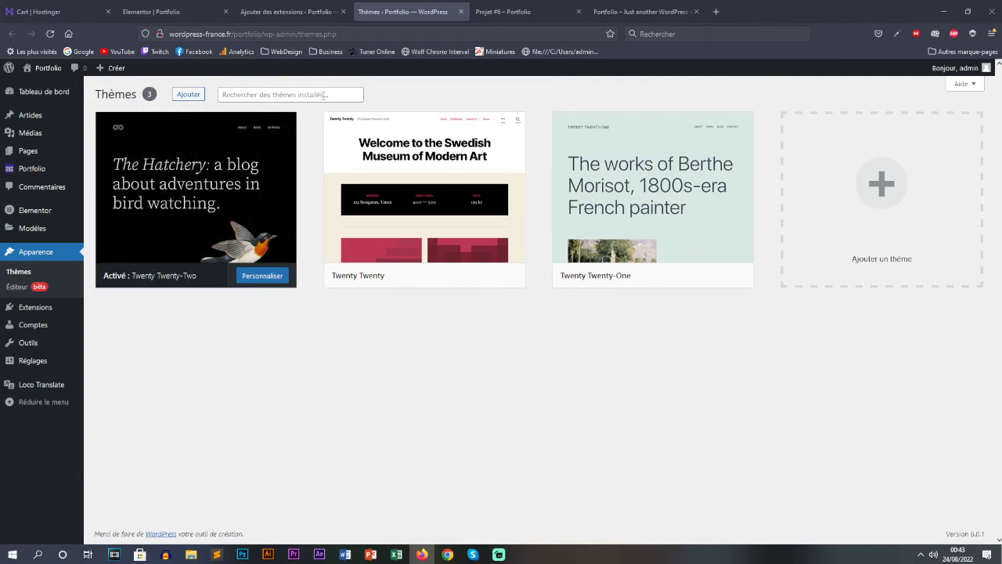
pyautogui.click(470, 9)
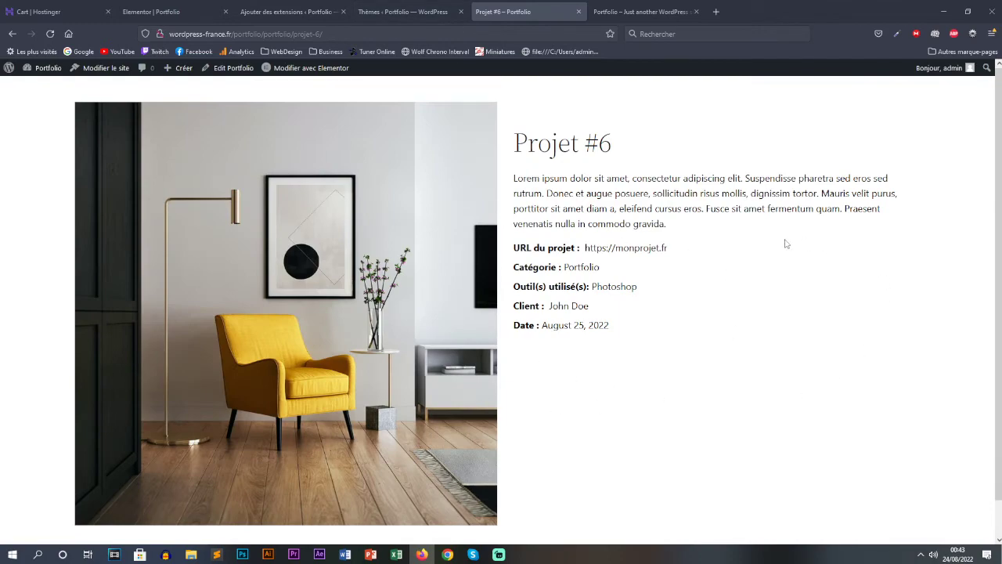
pyautogui.click(269, 13)
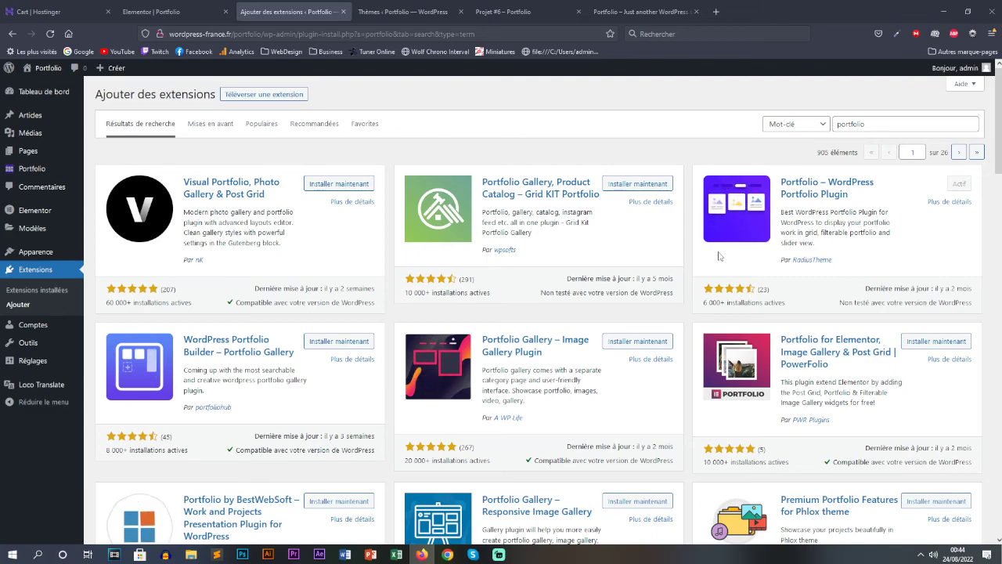
# Step: Switch to the Hostinger cart and review the discounted total of the 12-month Premium hosting plan with the HACKINGSEO coupon
pyautogui.click(47, 11)
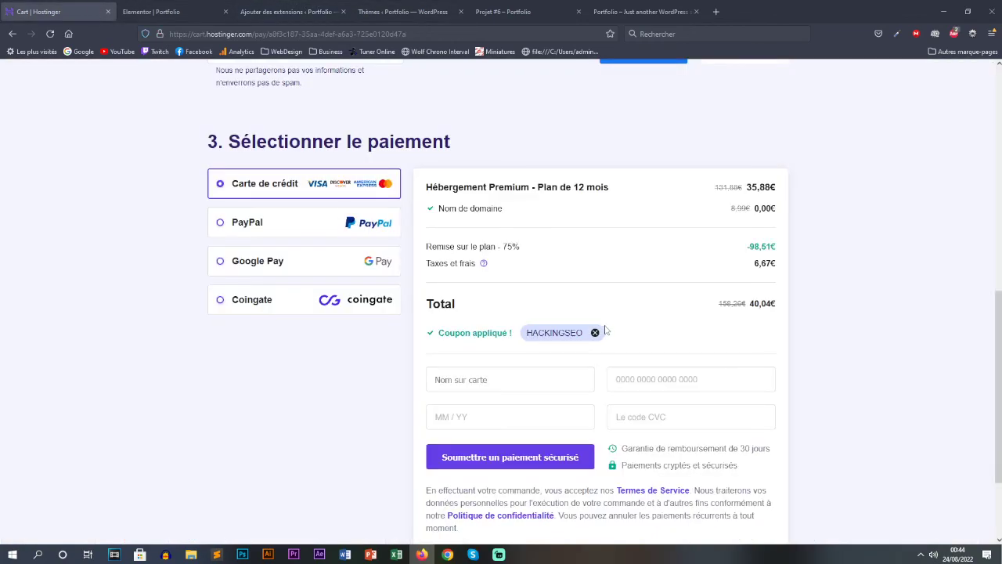
pyautogui.moveTo(774, 308); pyautogui.dragTo(748, 306)
pyautogui.click(626, 306)
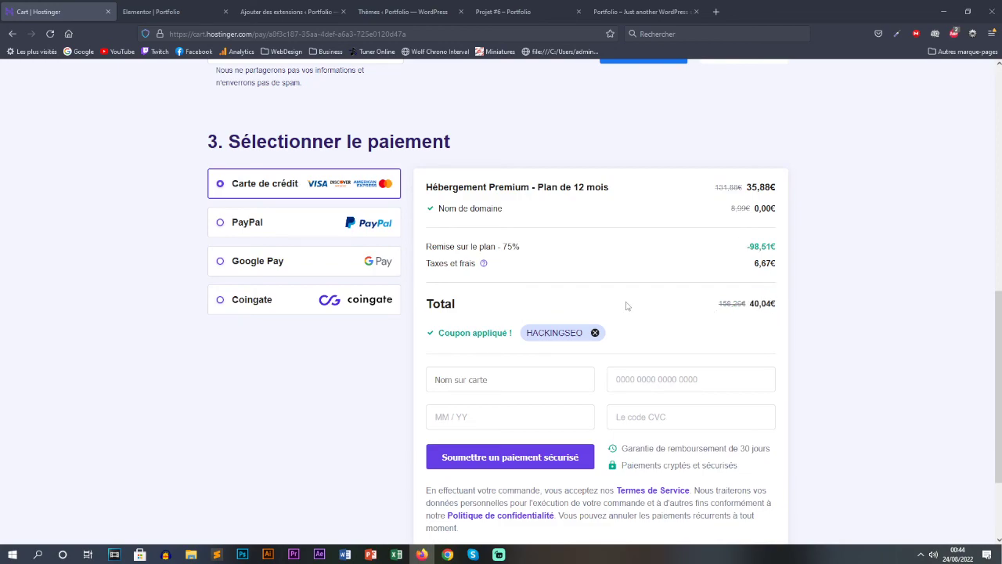